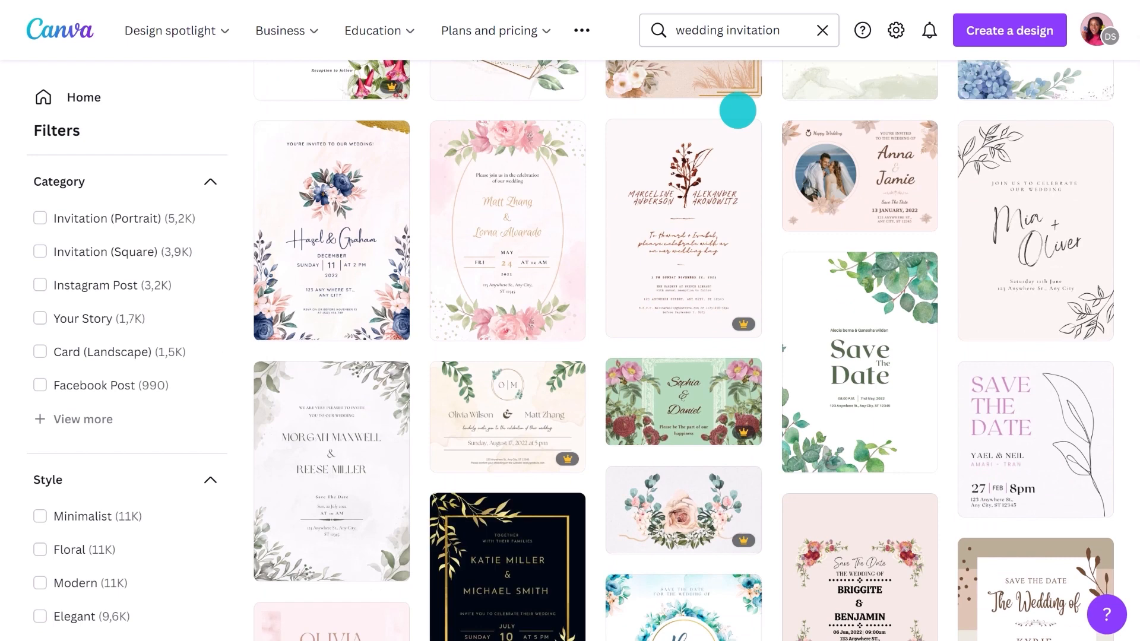
Star the Daniel & Olivia wedding invitation template in the search results
{"action": "scroll", "coordinate": [737, 110], "scroll_direction": "down", "scroll_amount": 5}
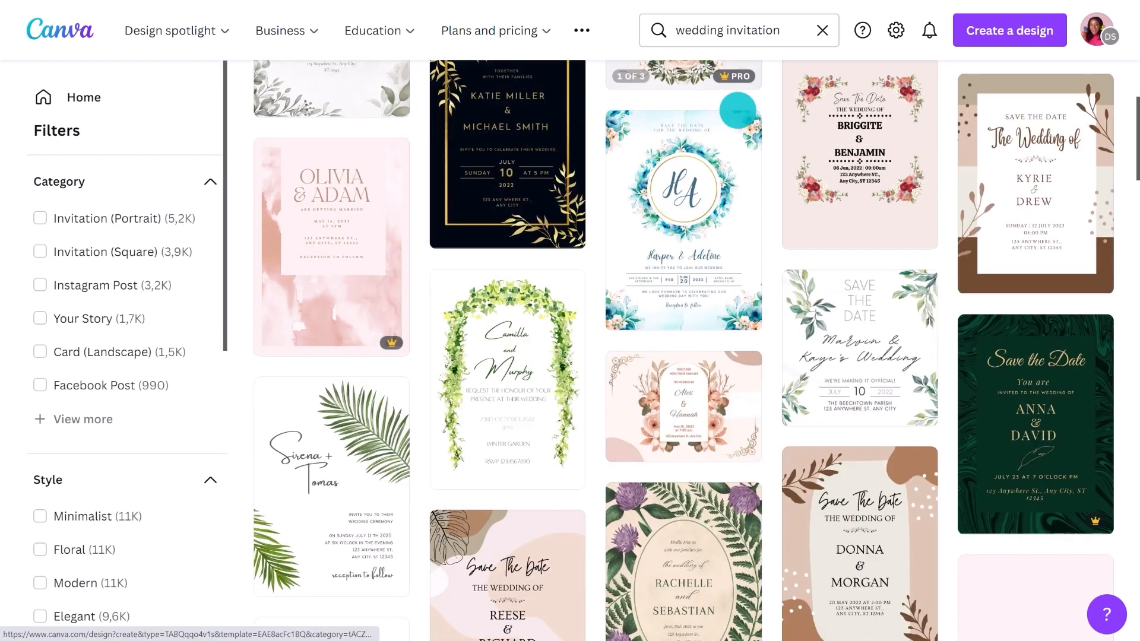
{"action": "scroll", "coordinate": [737, 110], "scroll_direction": "down", "scroll_amount": 1}
{"action": "scroll", "coordinate": [737, 110], "scroll_direction": "down", "scroll_amount": 5}
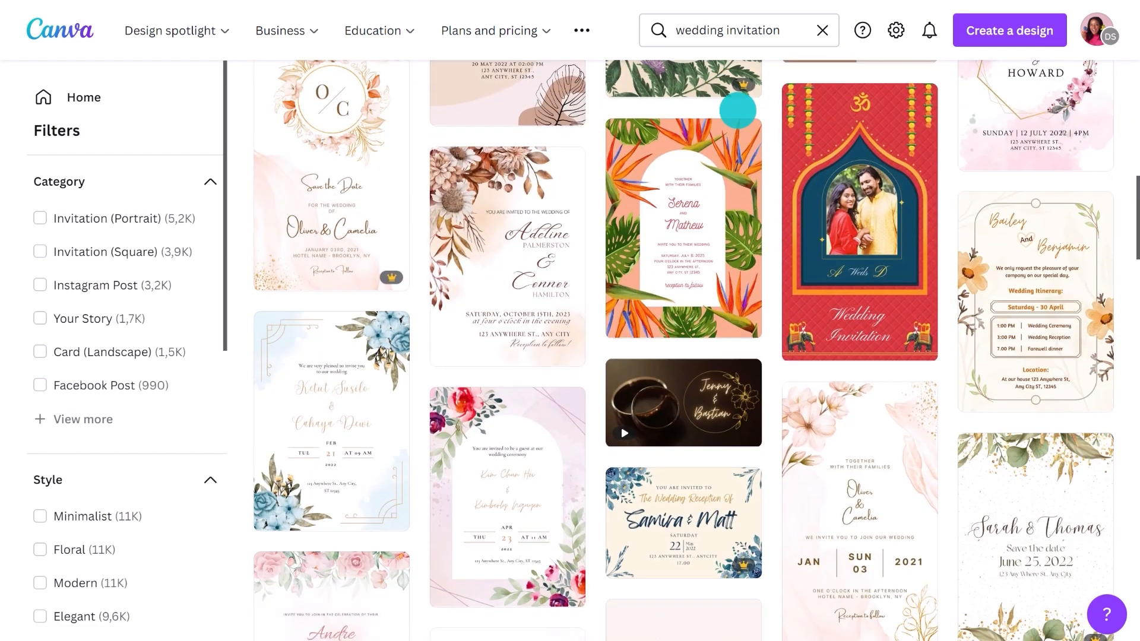
{"action": "scroll", "coordinate": [738, 110], "scroll_direction": "down", "scroll_amount": 3}
{"action": "scroll", "coordinate": [738, 110], "scroll_direction": "down", "scroll_amount": 2}
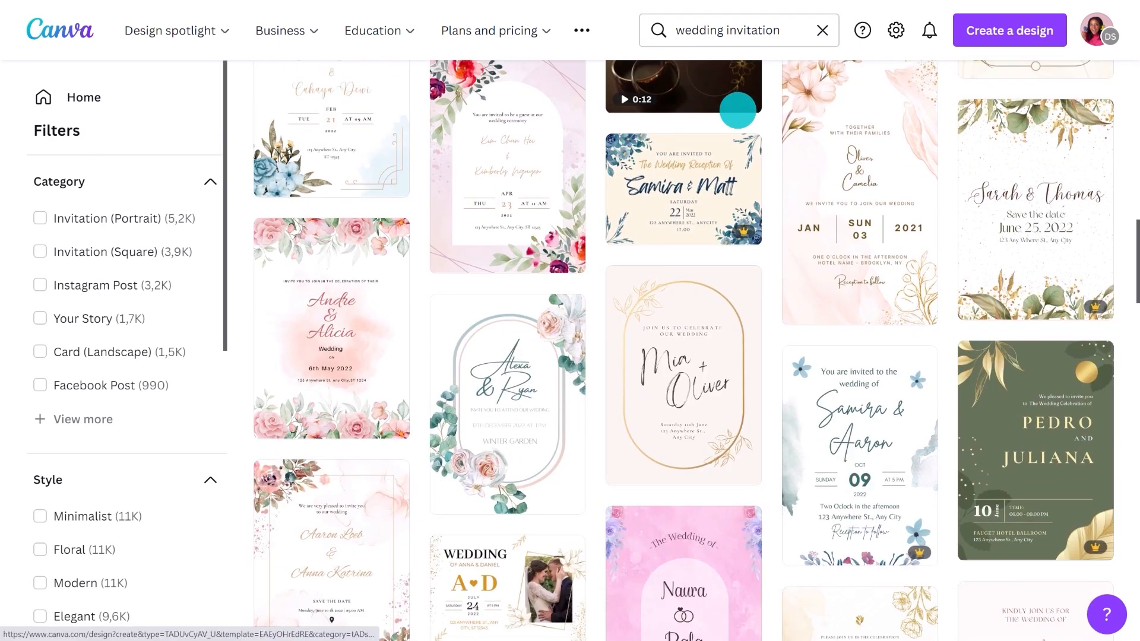
{"action": "scroll", "coordinate": [738, 110], "scroll_direction": "down", "scroll_amount": 5}
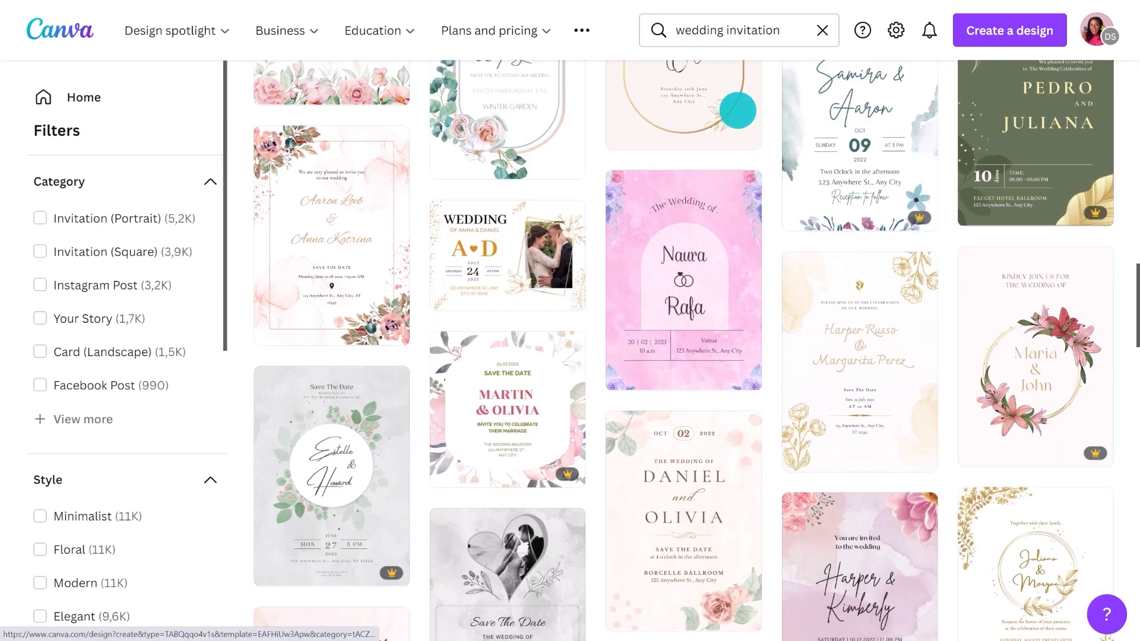
{"action": "scroll", "coordinate": [738, 111], "scroll_direction": "down", "scroll_amount": 5}
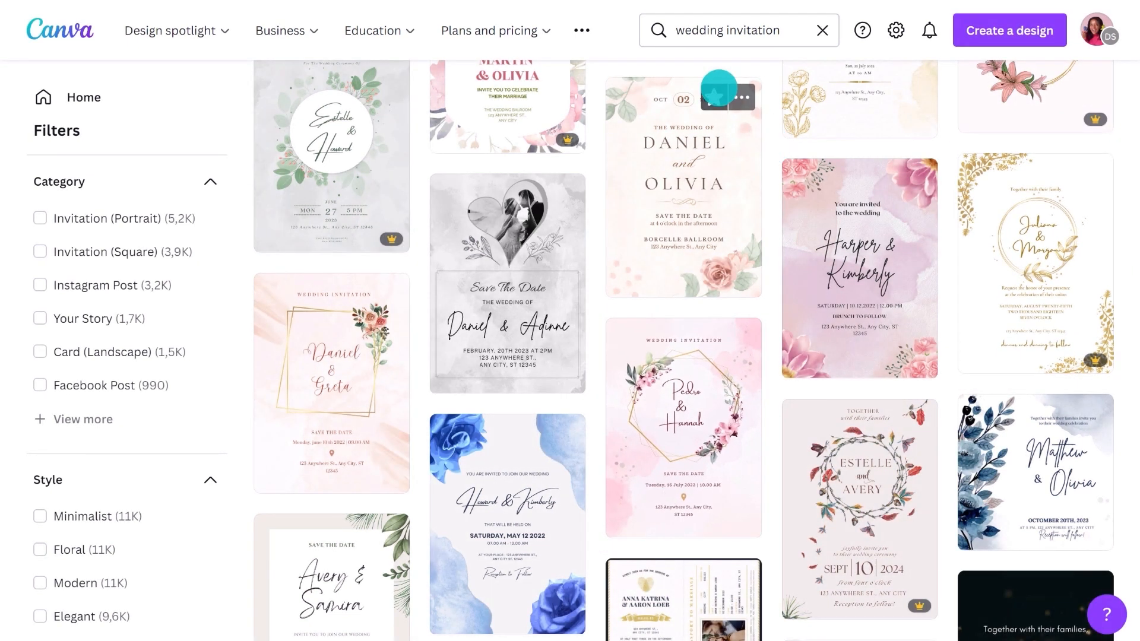
{"action": "left_click", "coordinate": [716, 93]}
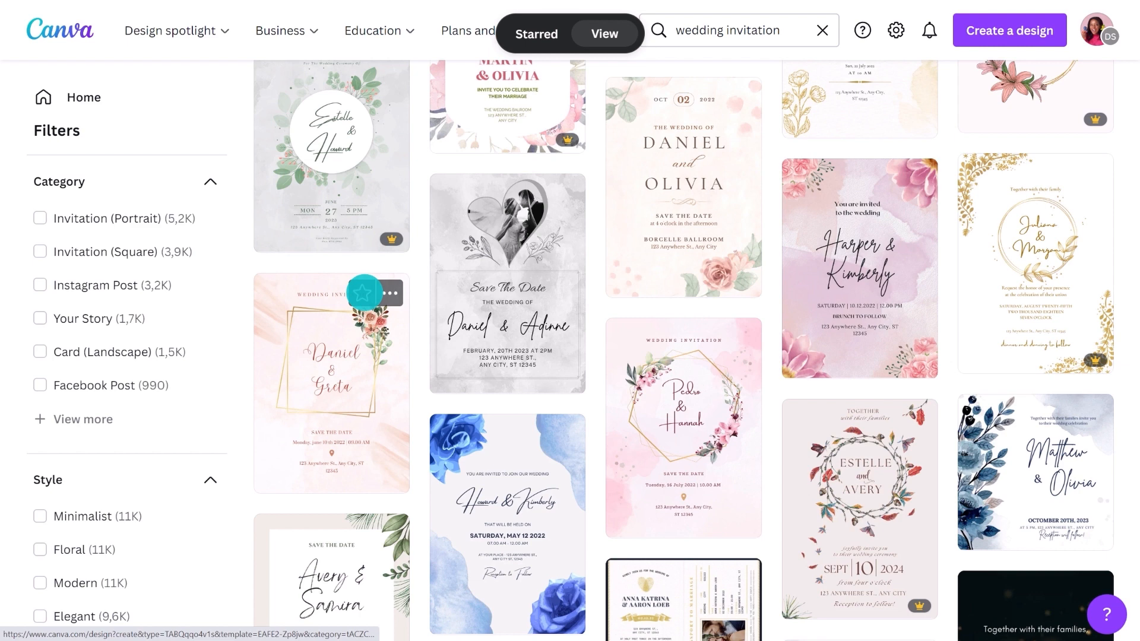
Scroll further down the results toward the Vintage grey floral wedding invitation template
{"action": "scroll", "coordinate": [590, 310], "scroll_direction": "down", "scroll_amount": 6}
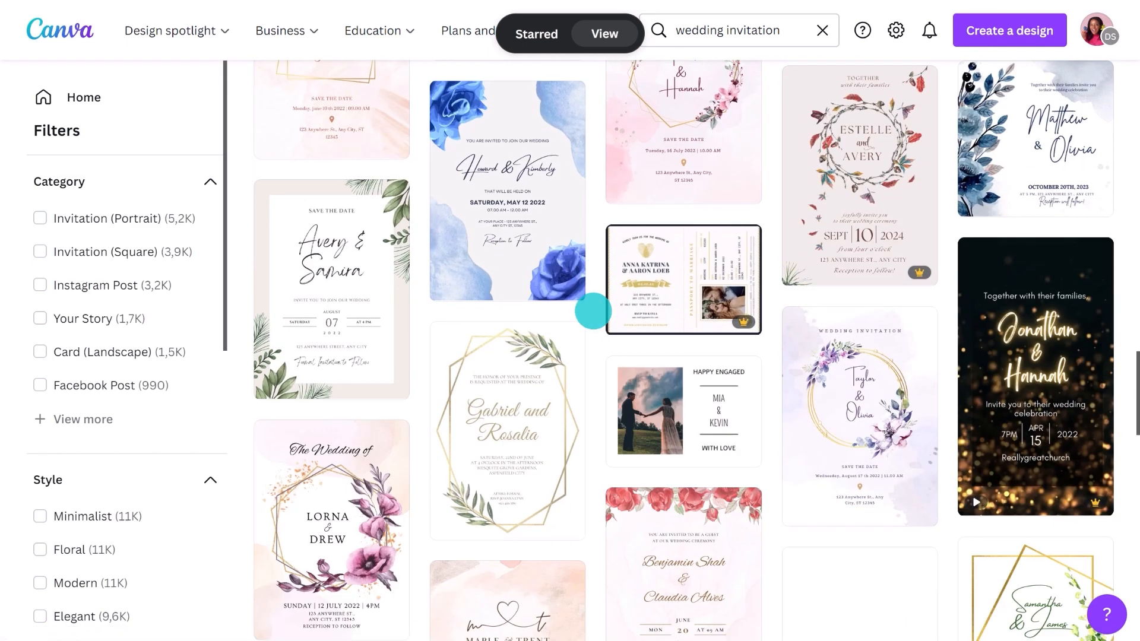
{"action": "scroll", "coordinate": [593, 311], "scroll_direction": "down", "scroll_amount": 4}
{"action": "scroll", "coordinate": [684, 350], "scroll_direction": "down", "scroll_amount": 3}
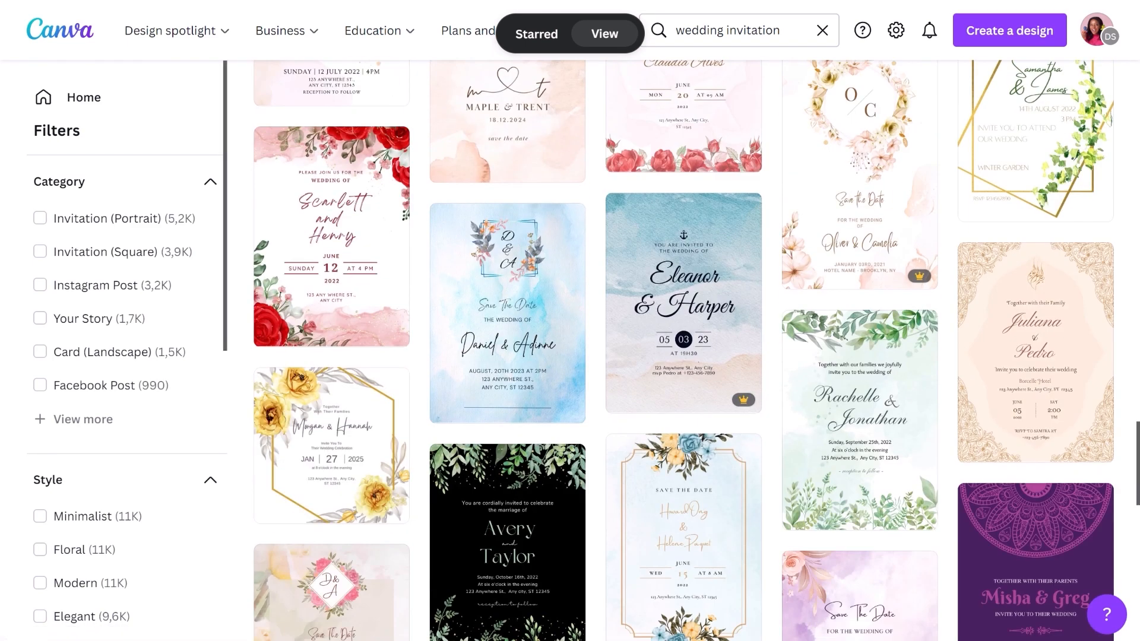
{"action": "scroll", "coordinate": [684, 351], "scroll_direction": "down", "scroll_amount": 6}
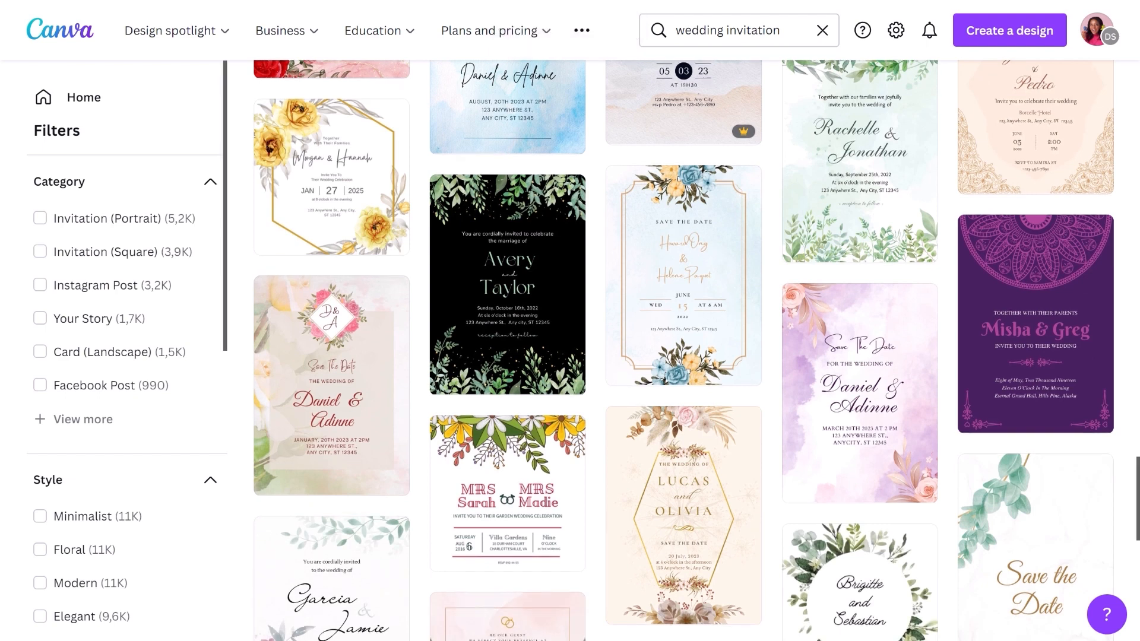
{"action": "scroll", "coordinate": [684, 350], "scroll_direction": "down", "scroll_amount": 4}
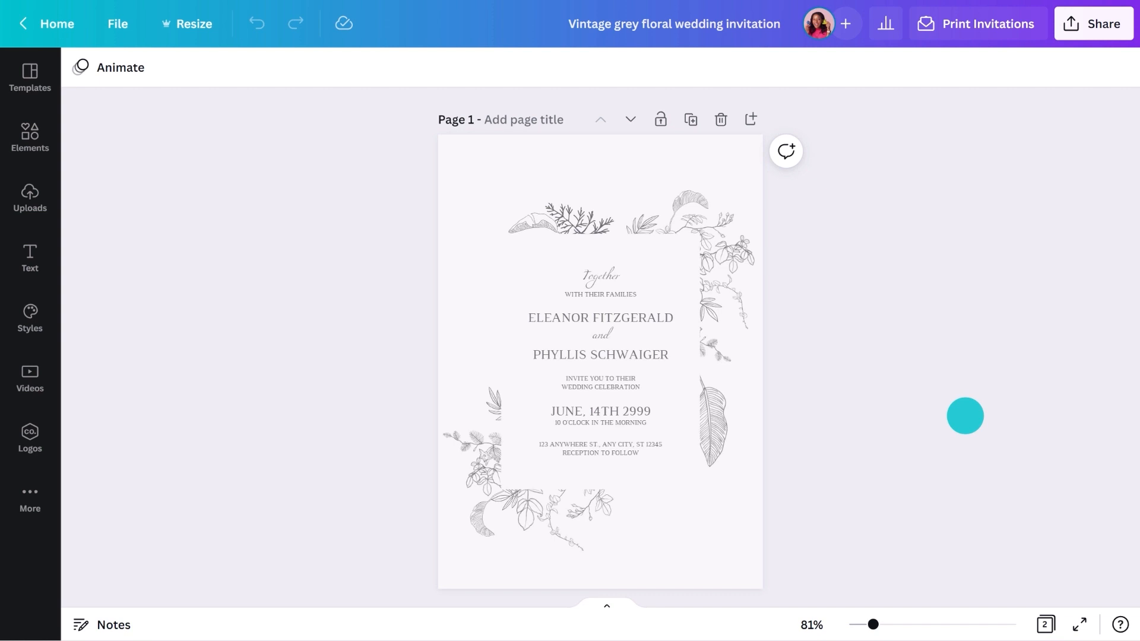
{"action": "scroll", "coordinate": [965, 415], "scroll_direction": "down", "scroll_amount": 8}
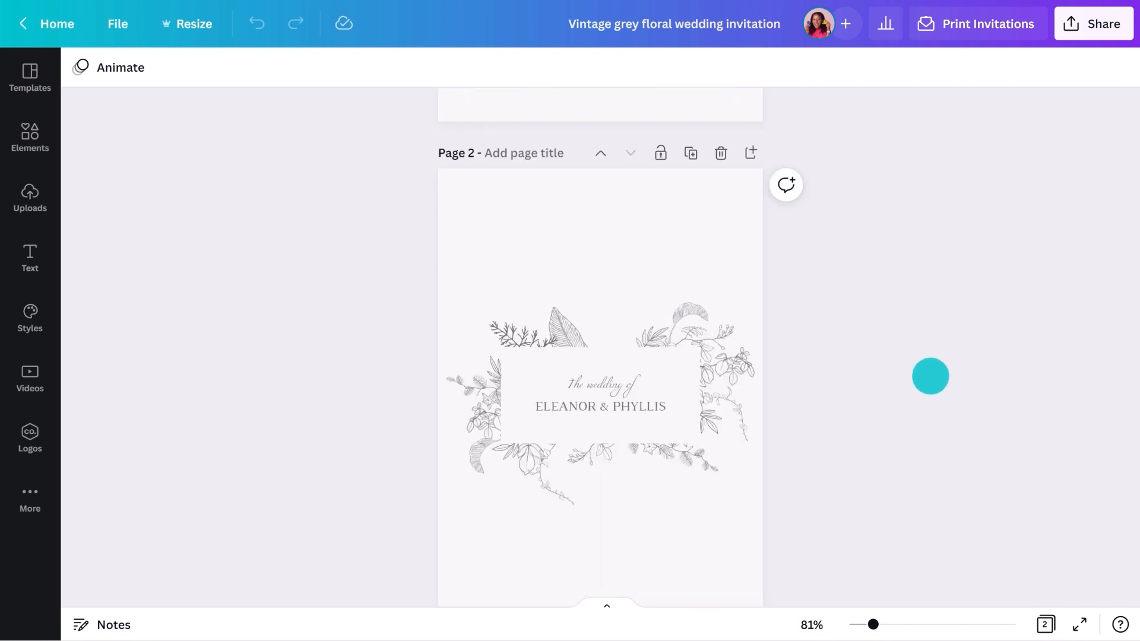
{"action": "left_click", "coordinate": [729, 152]}
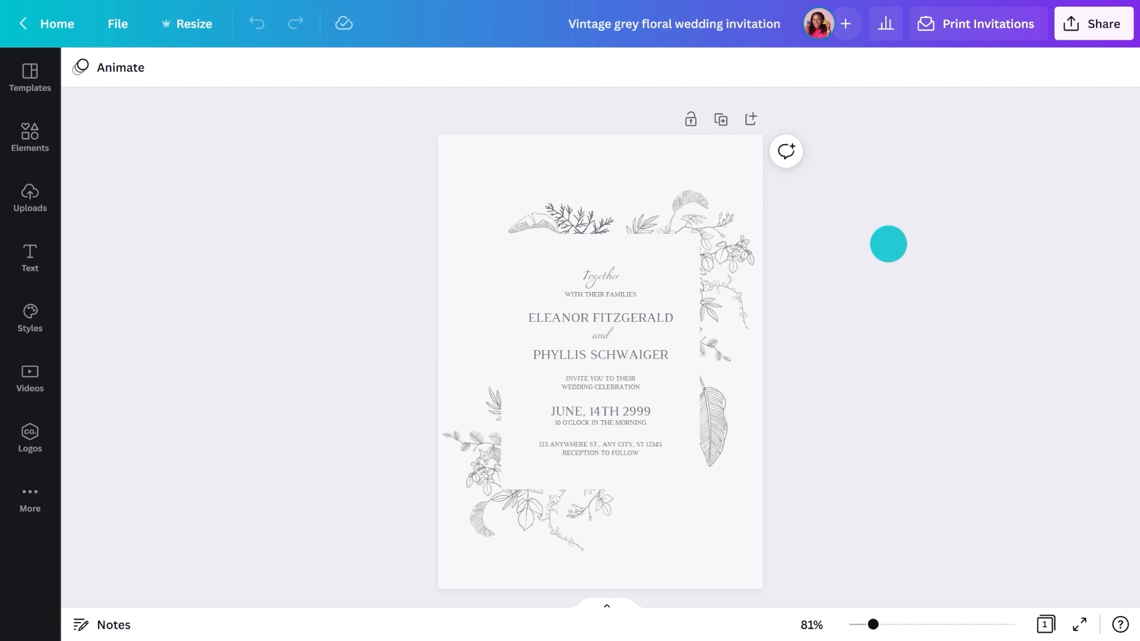
{"action": "double_click", "coordinate": [631, 318]}
{"action": "double_click", "coordinate": [653, 355]}
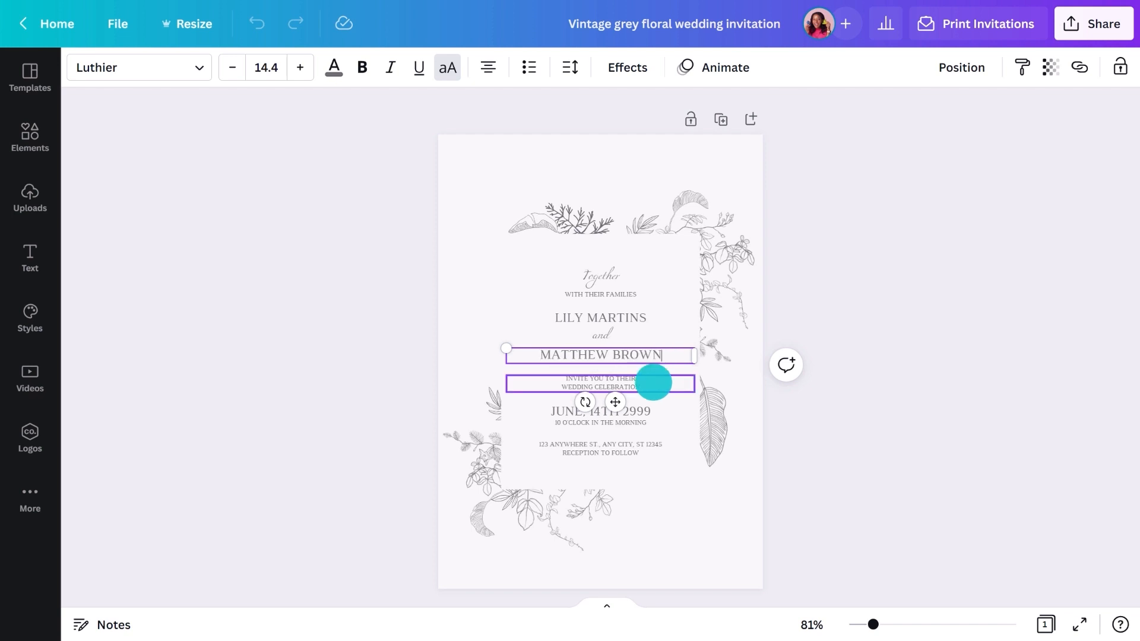
{"action": "double_click", "coordinate": [649, 407]}
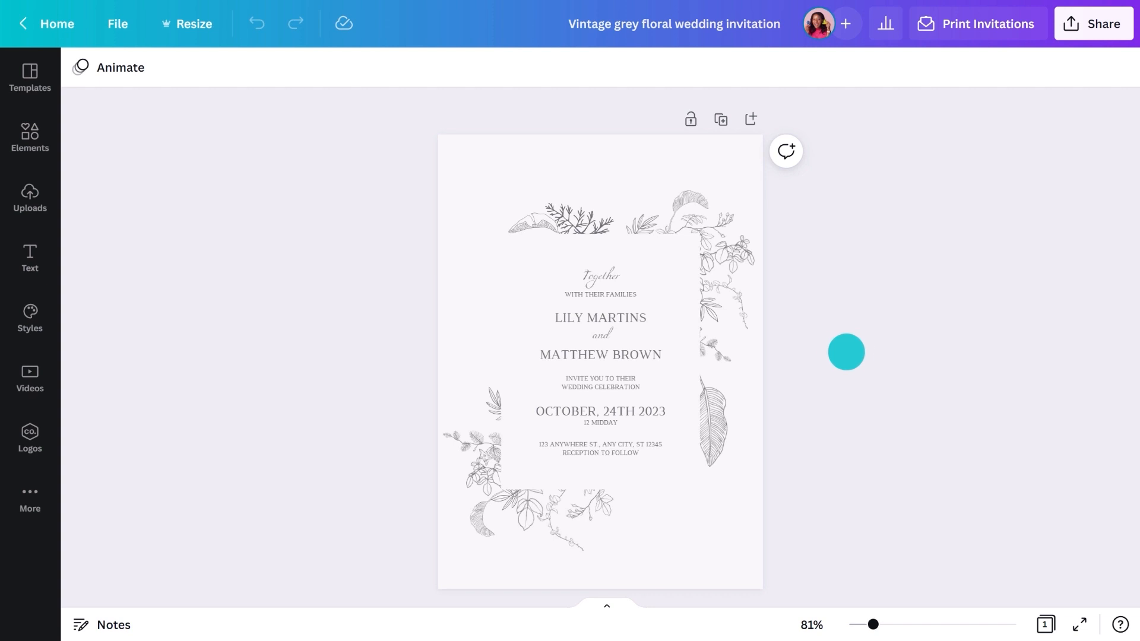
{"action": "left_click", "coordinate": [585, 351]}
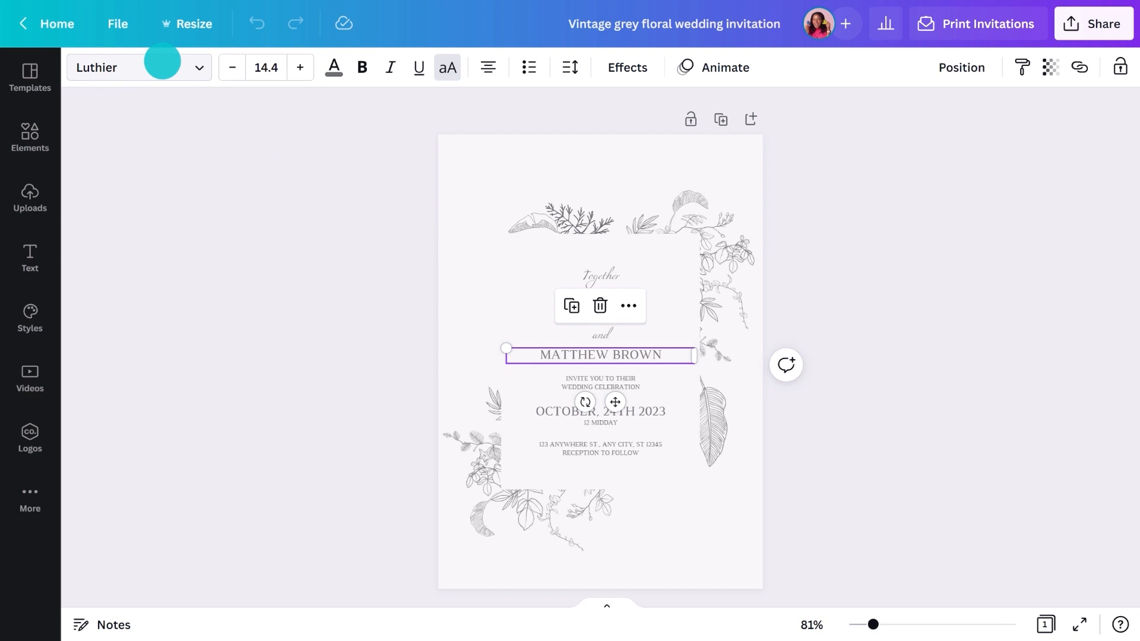
{"action": "left_click", "coordinate": [584, 276]}
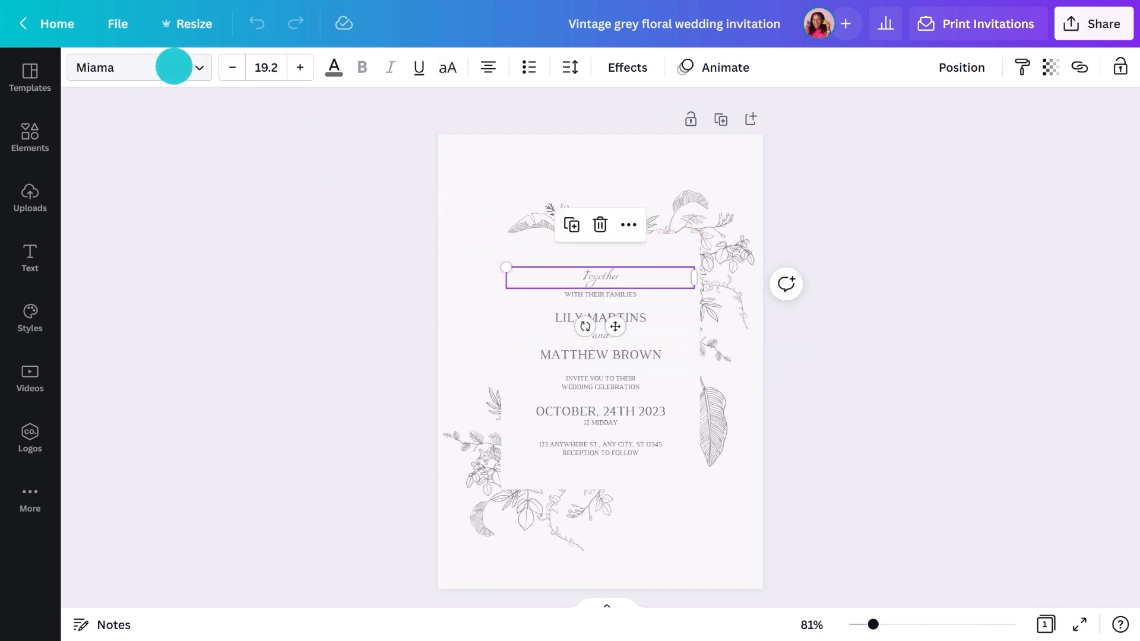
{"action": "left_click", "coordinate": [560, 355]}
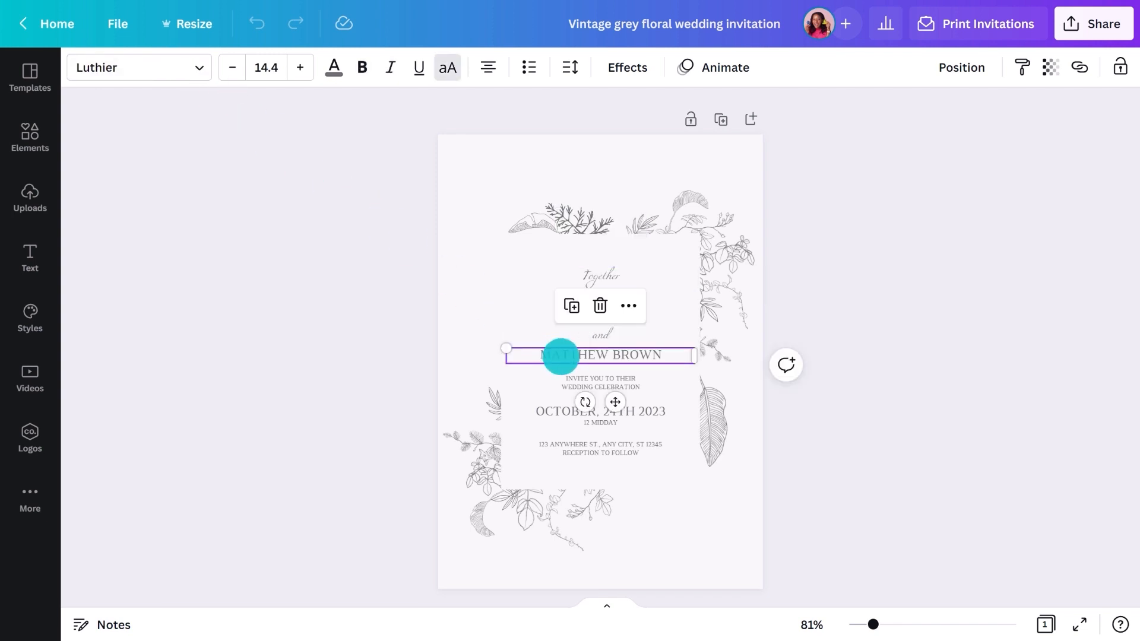
{"action": "left_click", "coordinate": [196, 69]}
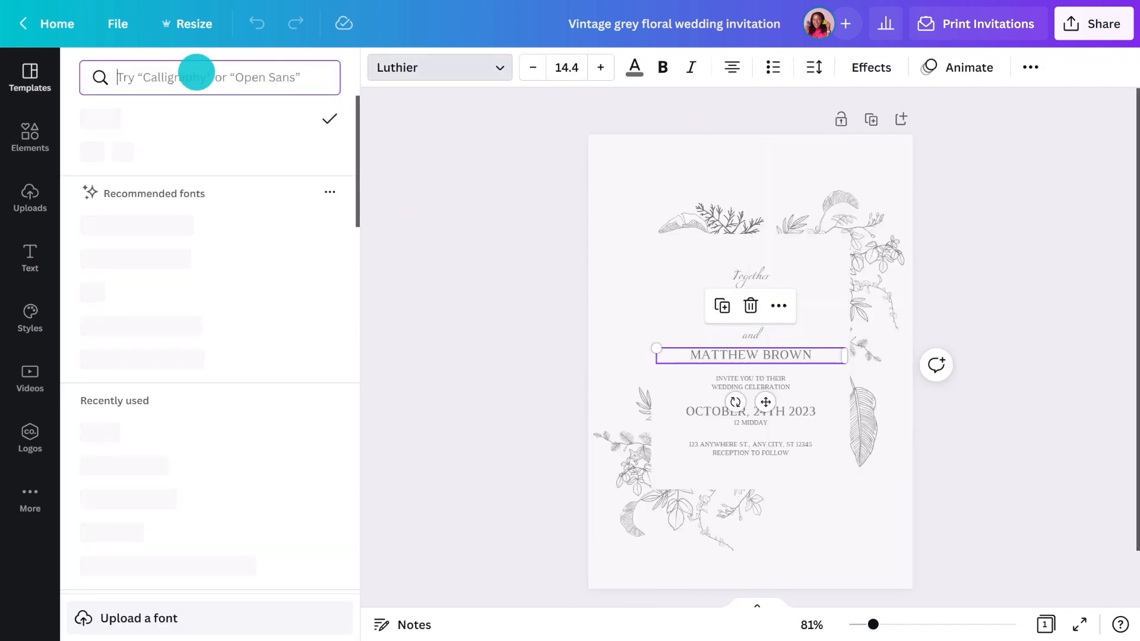
{"action": "type", "text": "Fancy"}
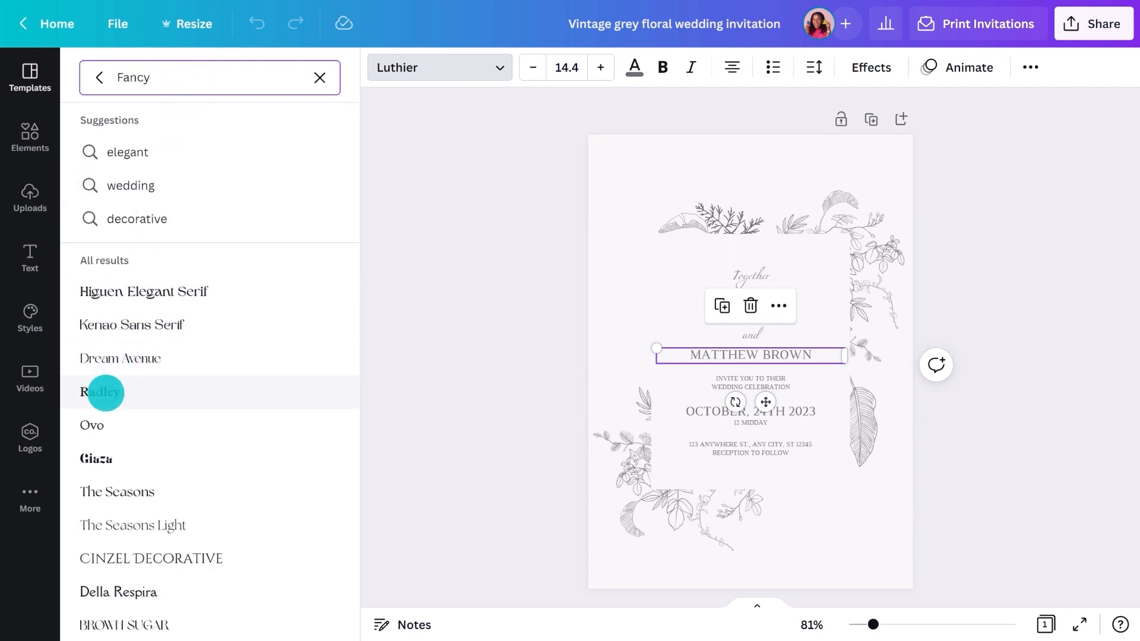
{"action": "left_click", "coordinate": [105, 393]}
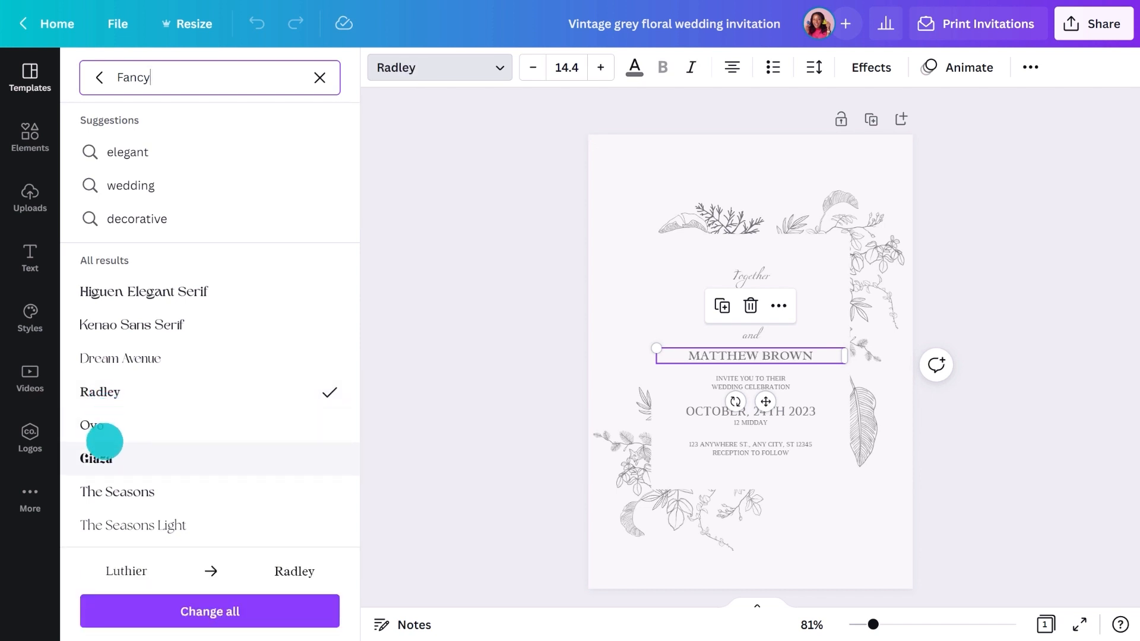
{"action": "left_click", "coordinate": [98, 606]}
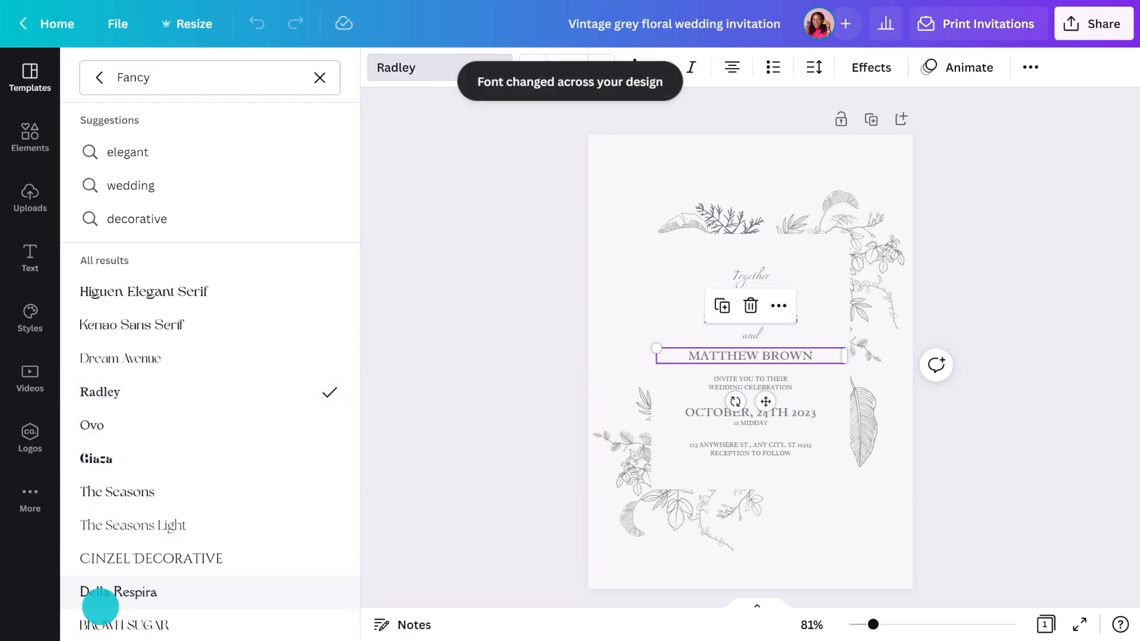
{"action": "left_click", "coordinate": [396, 287]}
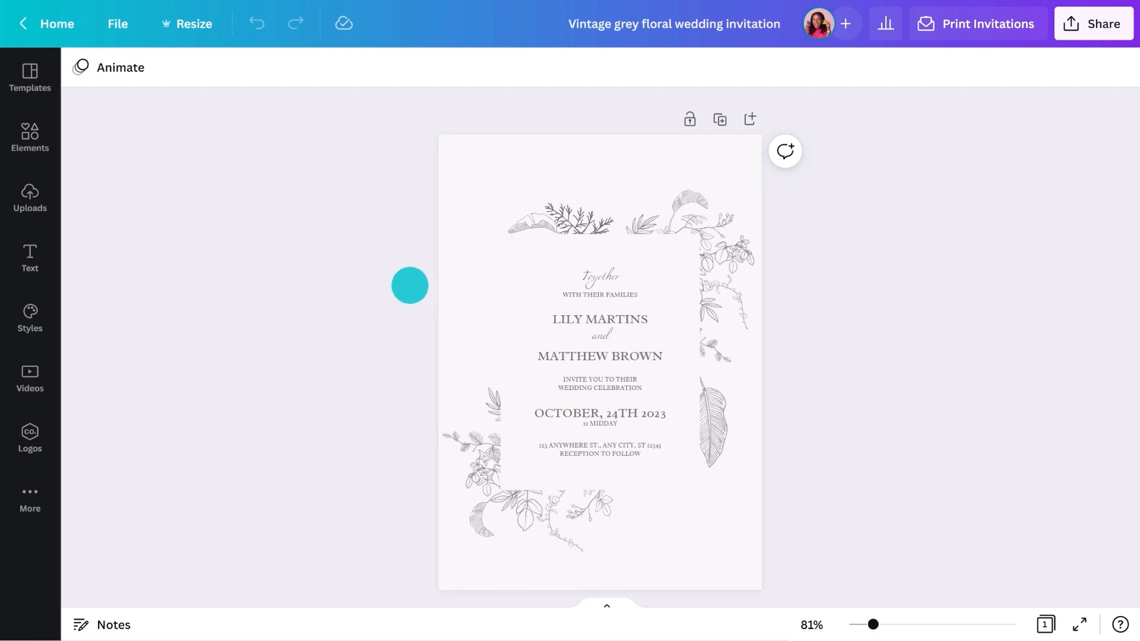
Select every invitation text box, from 'Together' down to the address lines
{"action": "left_click", "coordinate": [565, 277]}
{"action": "left_click", "coordinate": [565, 293], "text": "shift"}
{"action": "left_click", "coordinate": [557, 319], "text": "shift"}
{"action": "left_click", "coordinate": [550, 336], "text": "shift"}
{"action": "left_click", "coordinate": [547, 356], "text": "shift"}
{"action": "left_click", "coordinate": [556, 385], "text": "shift"}
{"action": "left_click", "coordinate": [558, 414], "text": "shift"}
{"action": "left_click", "coordinate": [560, 424], "text": "shift"}
{"action": "left_click", "coordinate": [564, 442], "text": "shift"}
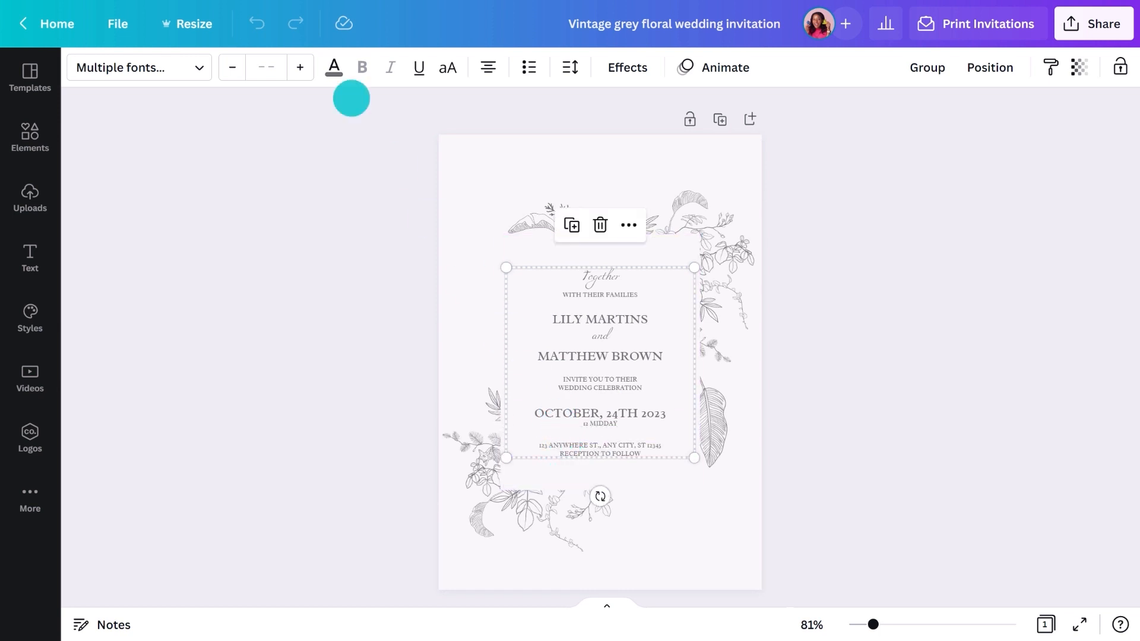
Colour the selected text custom dark green #094B23
{"action": "left_click", "coordinate": [334, 67]}
{"action": "left_click", "coordinate": [97, 154]}
{"action": "left_click", "coordinate": [181, 293]}
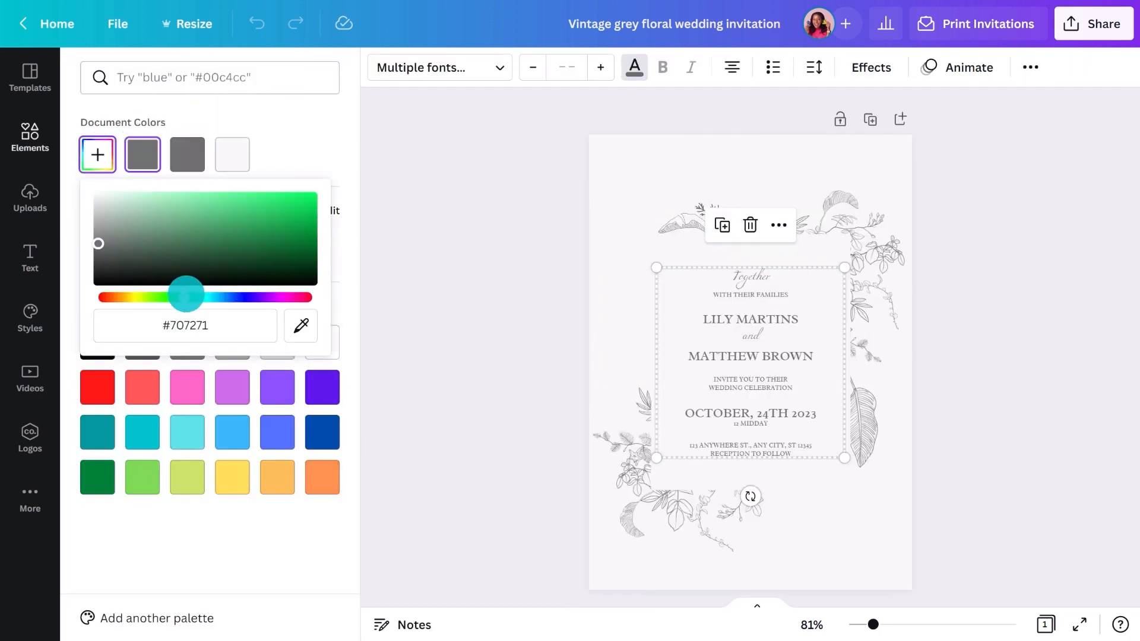
{"action": "left_click", "coordinate": [289, 257]}
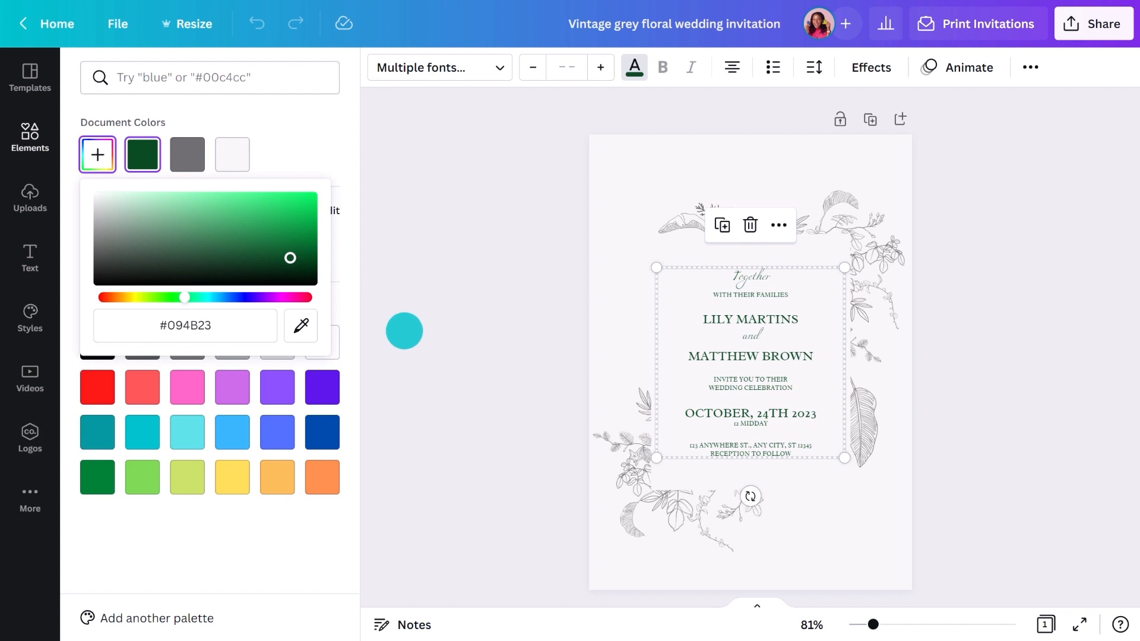
{"action": "left_click", "coordinate": [410, 336]}
{"action": "left_click", "coordinate": [570, 212]}
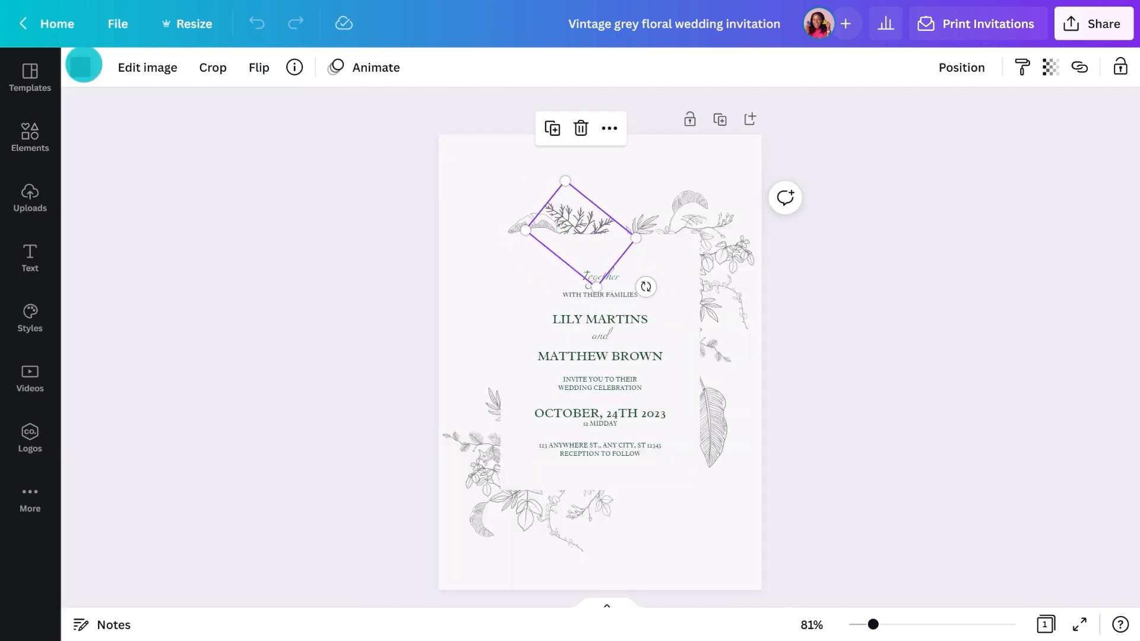
Turn all the grey floral outlines gold, #CDA30D
{"action": "left_click", "coordinate": [80, 67]}
{"action": "left_click", "coordinate": [98, 154]}
{"action": "left_click", "coordinate": [128, 295]}
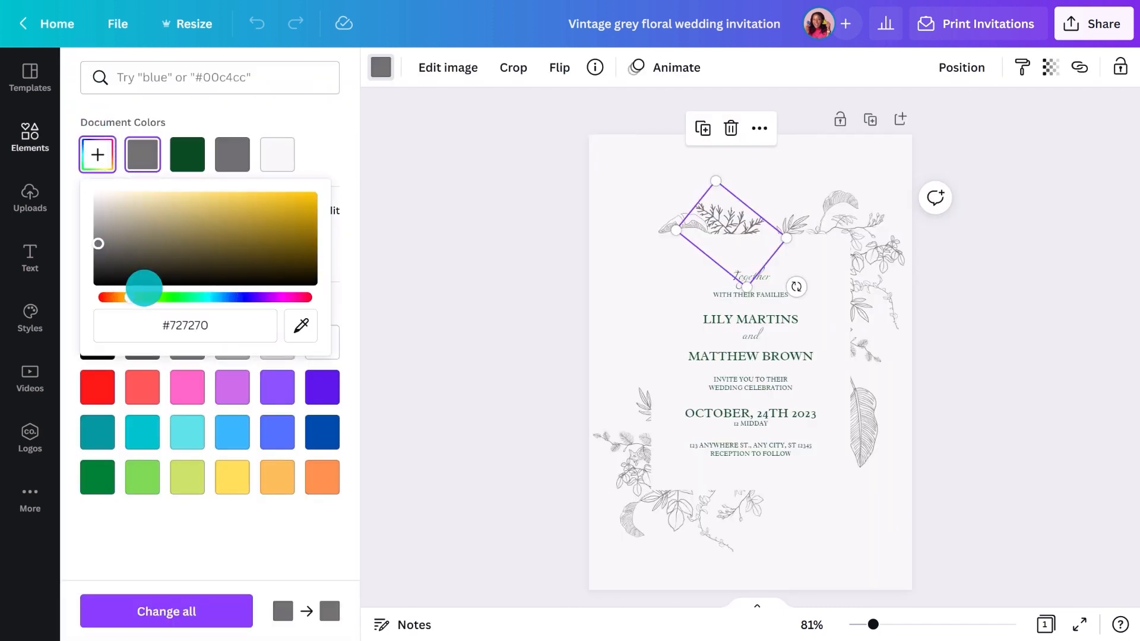
{"action": "left_click", "coordinate": [303, 209]}
{"action": "left_click", "coordinate": [159, 612]}
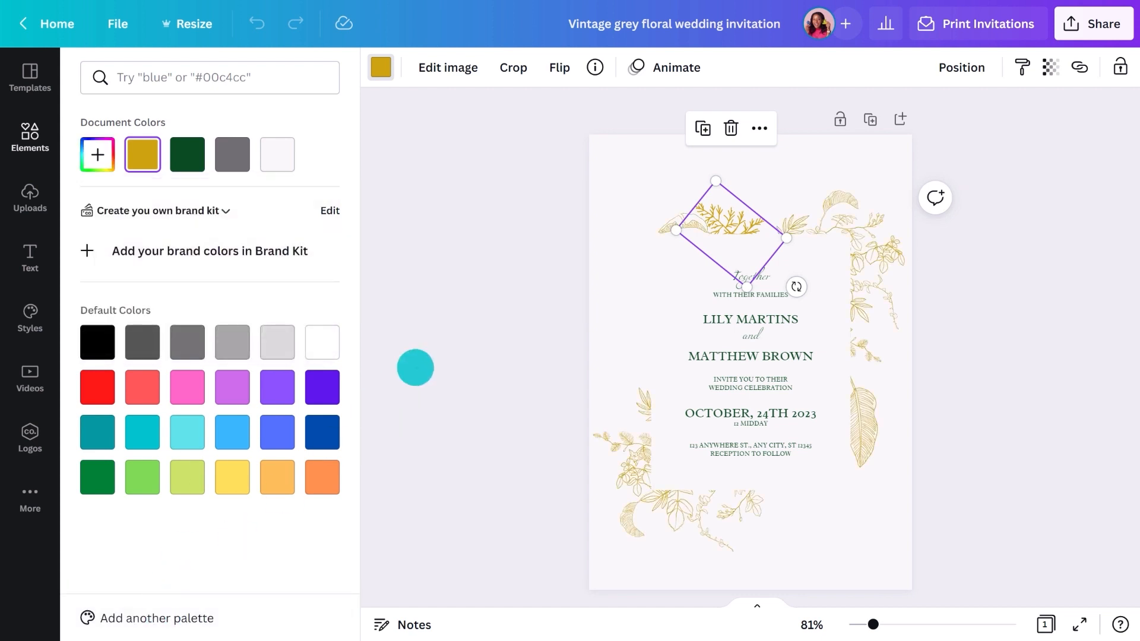
{"action": "left_click", "coordinate": [415, 366]}
{"action": "left_click", "coordinate": [427, 320]}
Set the page background to pale cream #FAF3D3
{"action": "left_click", "coordinate": [462, 193]}
{"action": "left_click", "coordinate": [80, 67]}
{"action": "left_click", "coordinate": [97, 155]}
{"action": "left_click", "coordinate": [130, 297]}
{"action": "left_click", "coordinate": [127, 195]}
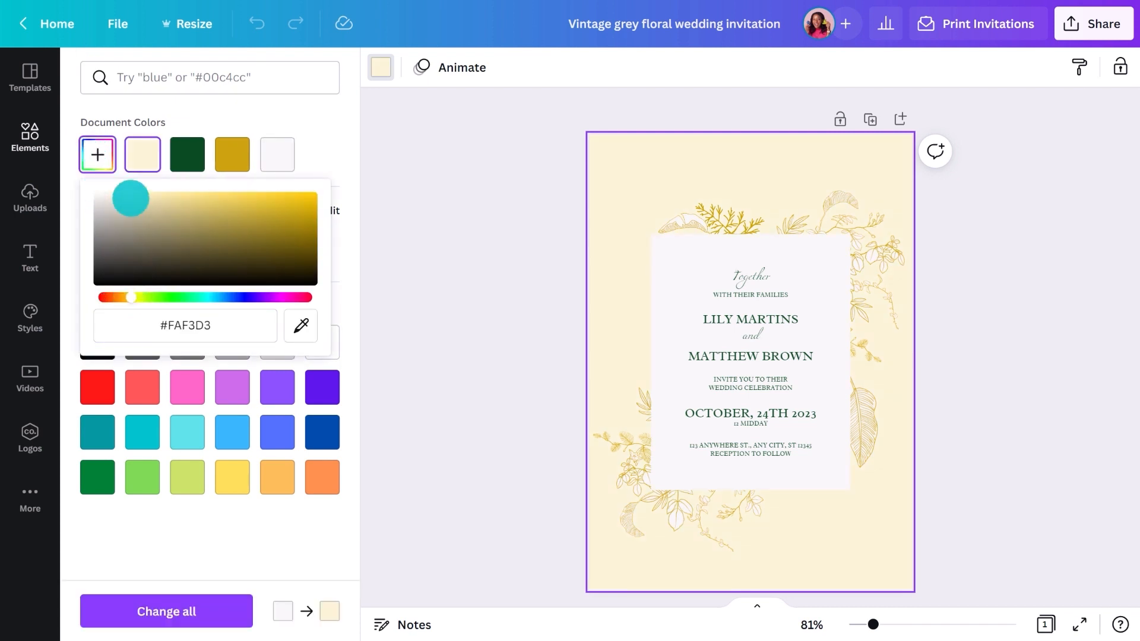
{"action": "left_click", "coordinate": [418, 300]}
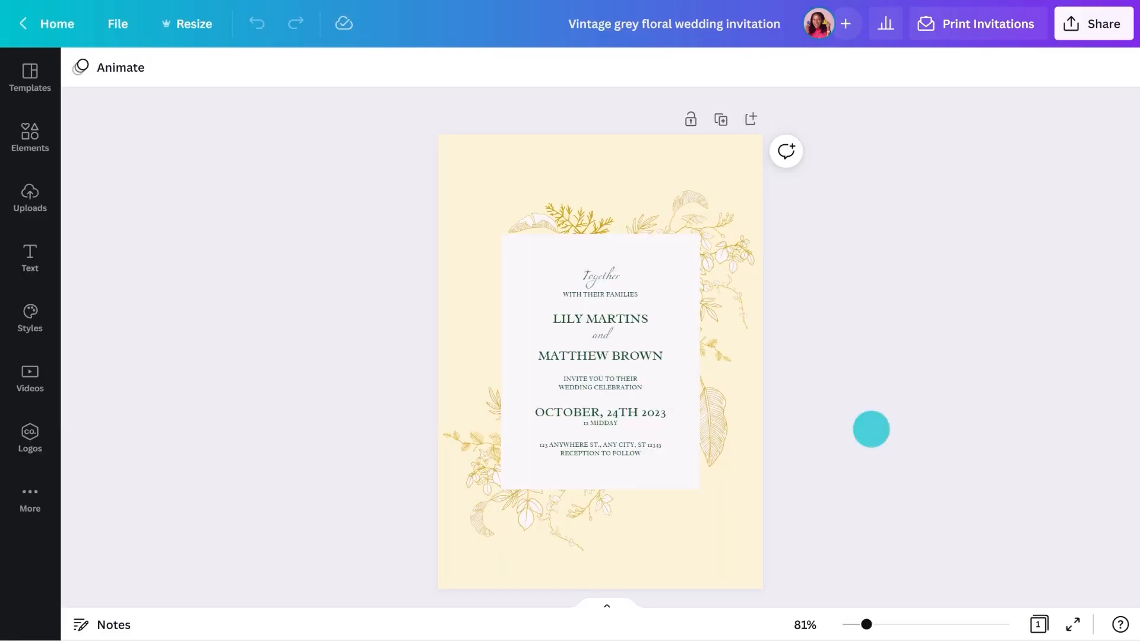
Order the invitations printed on Deluxe paper with a matte finish and add them to the cart
{"action": "left_click", "coordinate": [959, 33]}
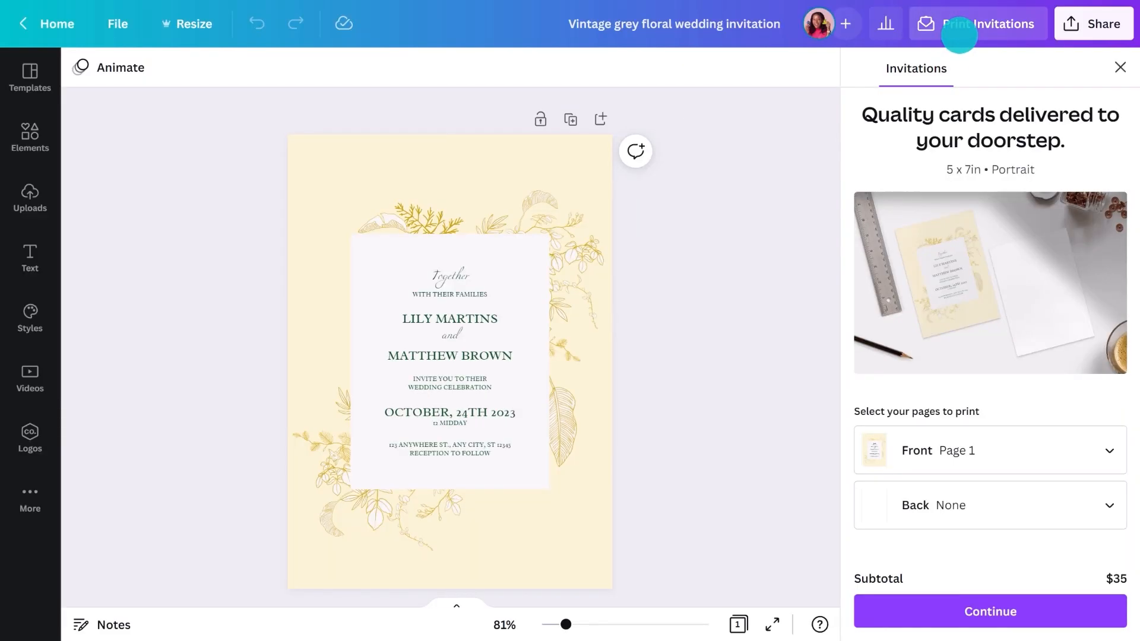
{"action": "scroll", "coordinate": [1089, 242], "scroll_direction": "down", "scroll_amount": 5}
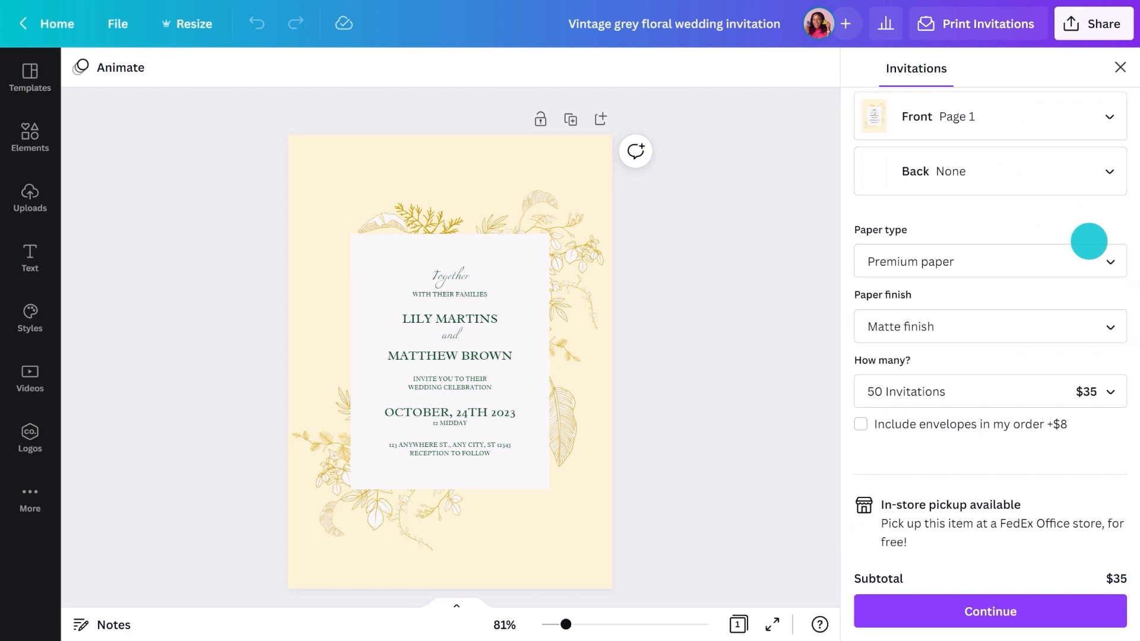
{"action": "left_click", "coordinate": [1084, 259]}
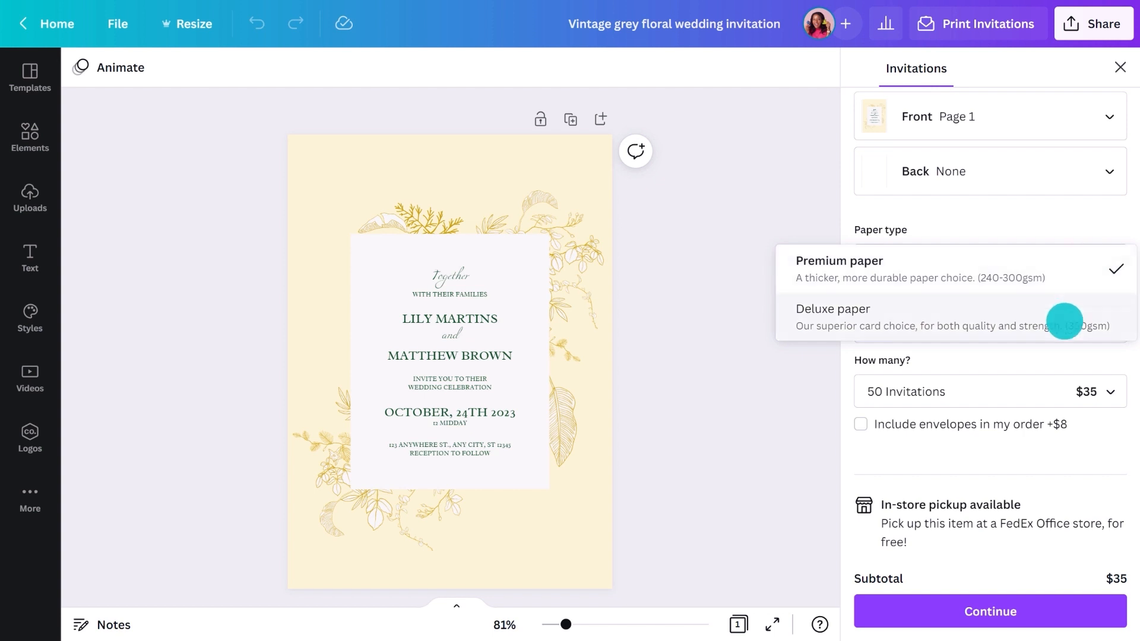
{"action": "left_click", "coordinate": [1065, 321]}
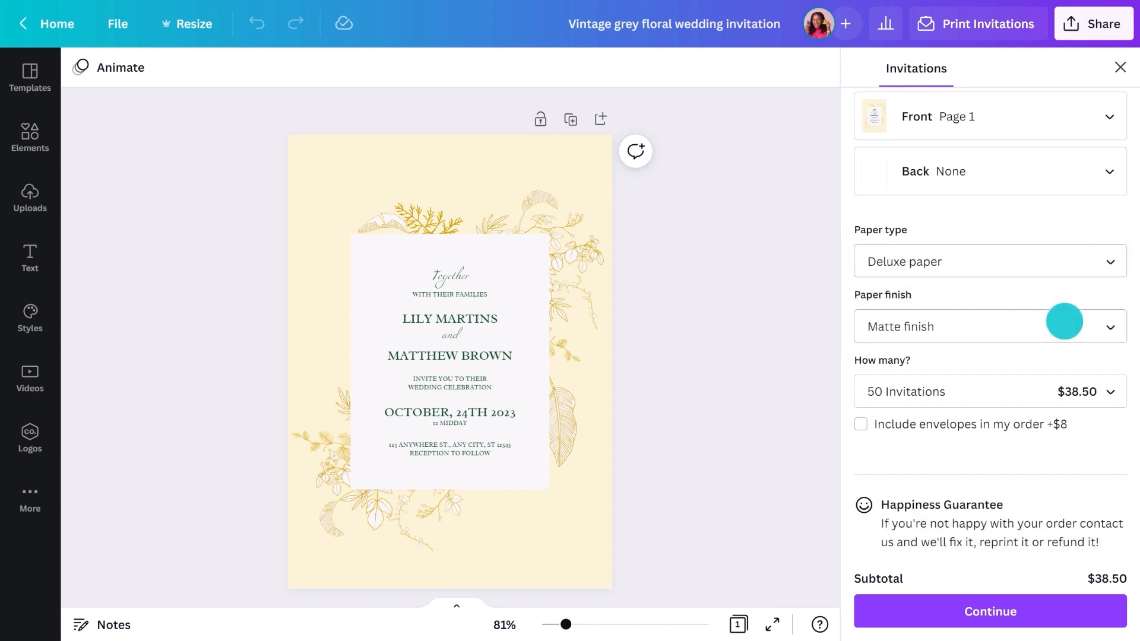
{"action": "left_click", "coordinate": [1064, 321]}
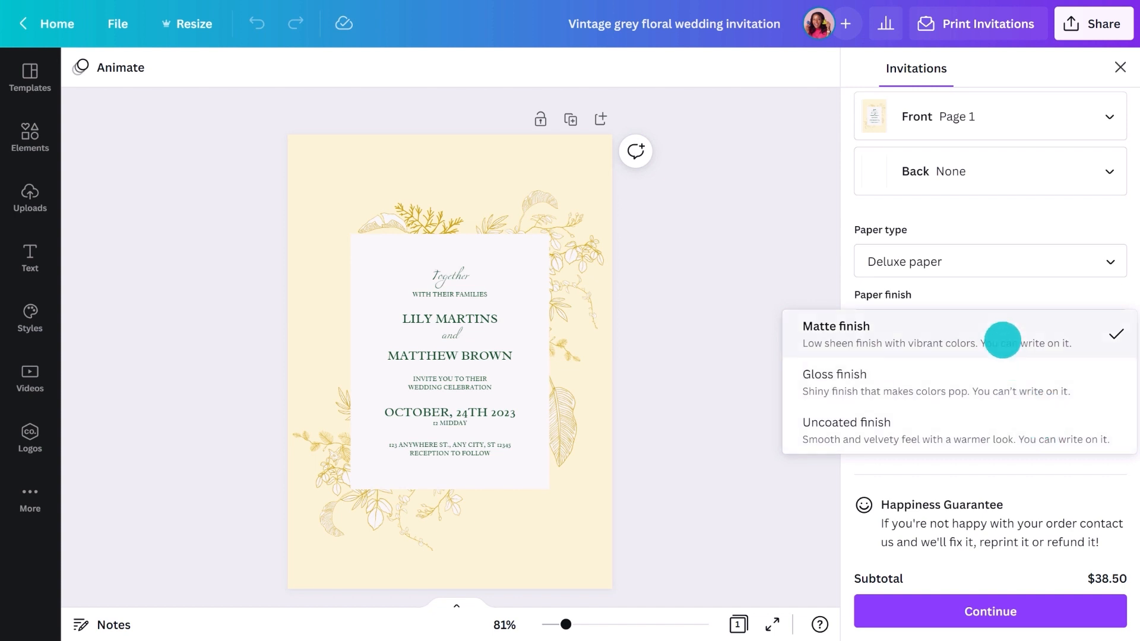
{"action": "left_click", "coordinate": [1002, 340]}
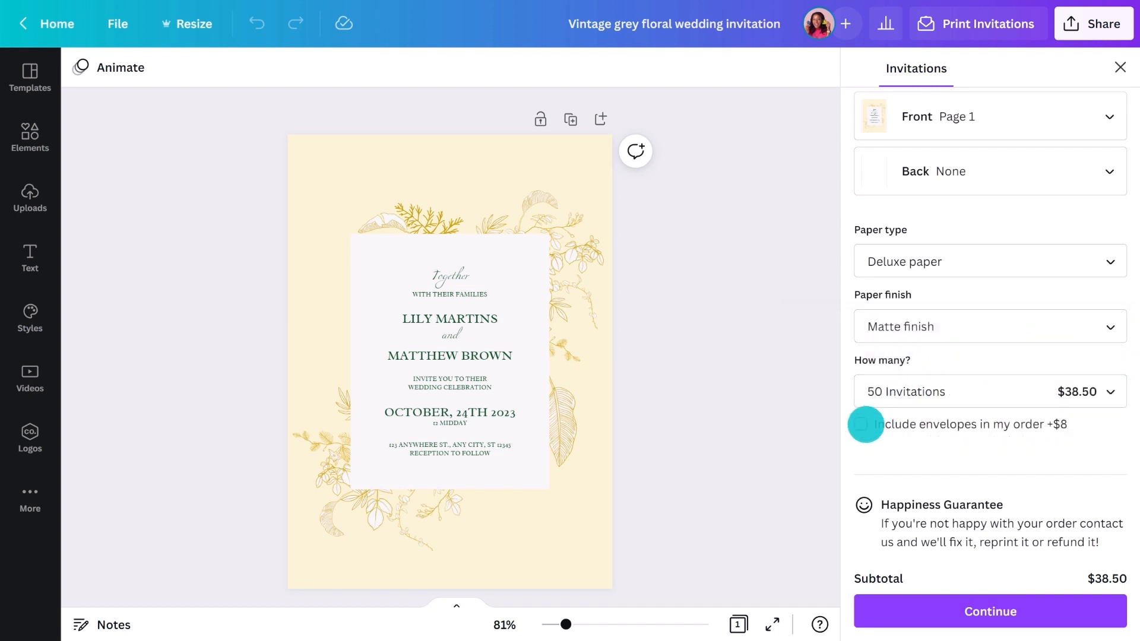
{"action": "left_click", "coordinate": [957, 606]}
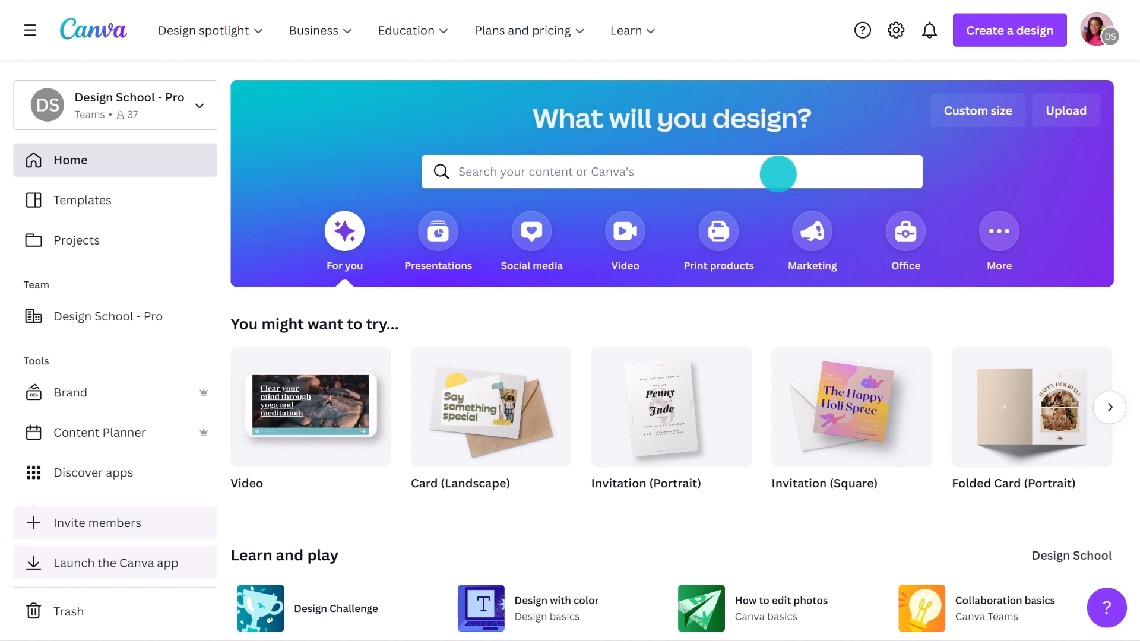
Search for 'Folded cards' and start a blank portrait Folded Card design
{"action": "left_click", "coordinate": [777, 173]}
{"action": "type", "text": "Folded cards"}
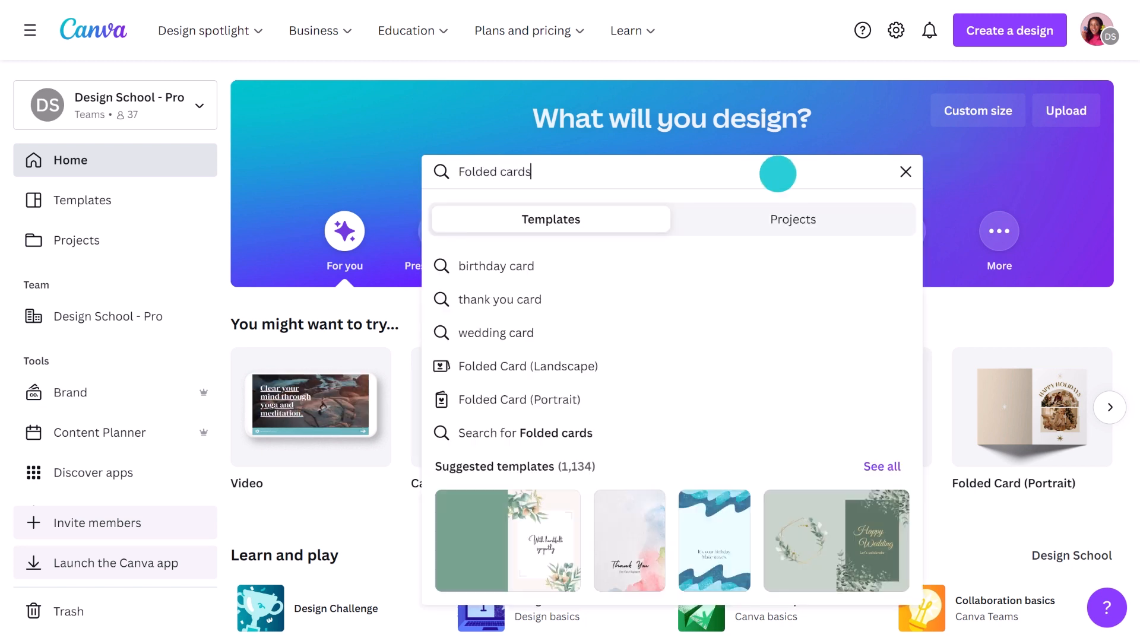
{"action": "key", "text": "Return"}
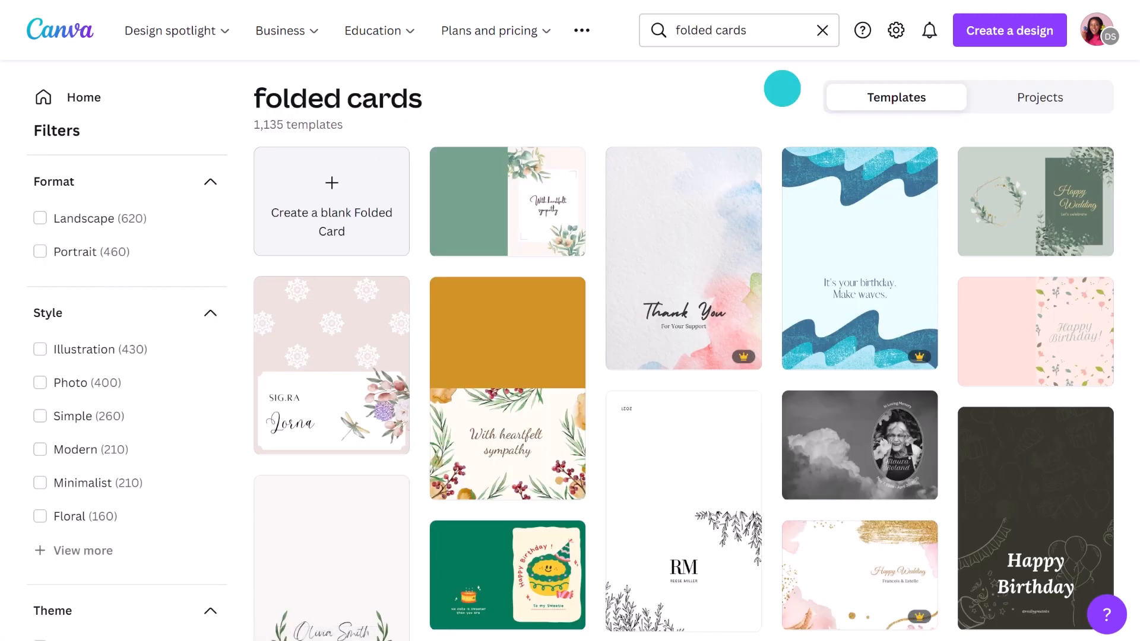
{"action": "left_click", "coordinate": [344, 183]}
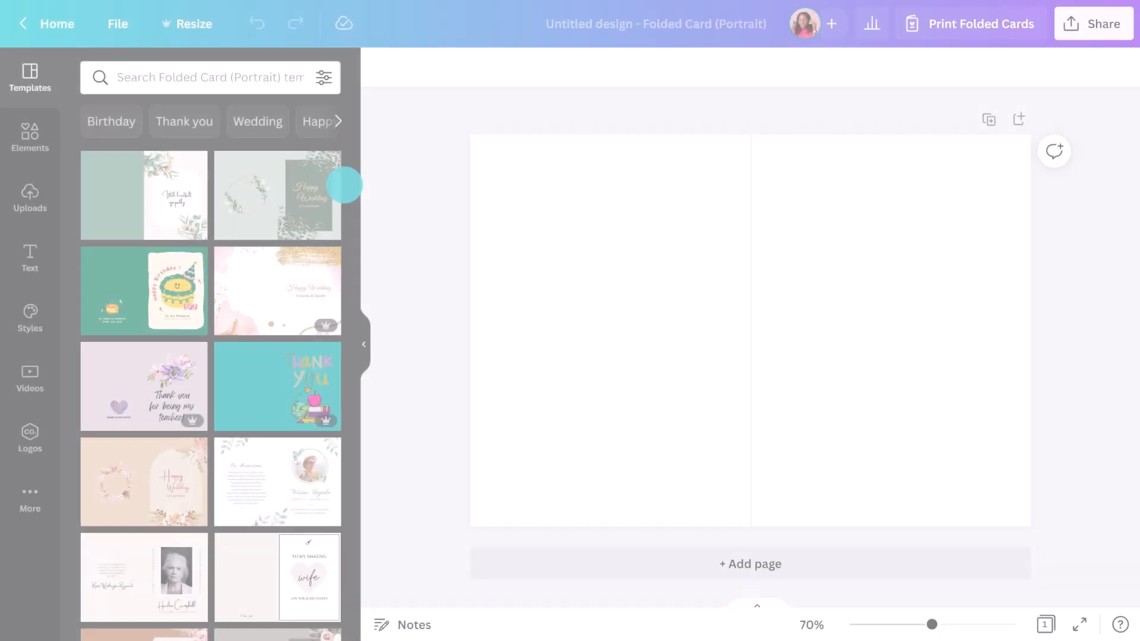
Hide the template panel and colour the card page custom navy #243744
{"action": "left_click", "coordinate": [366, 335]}
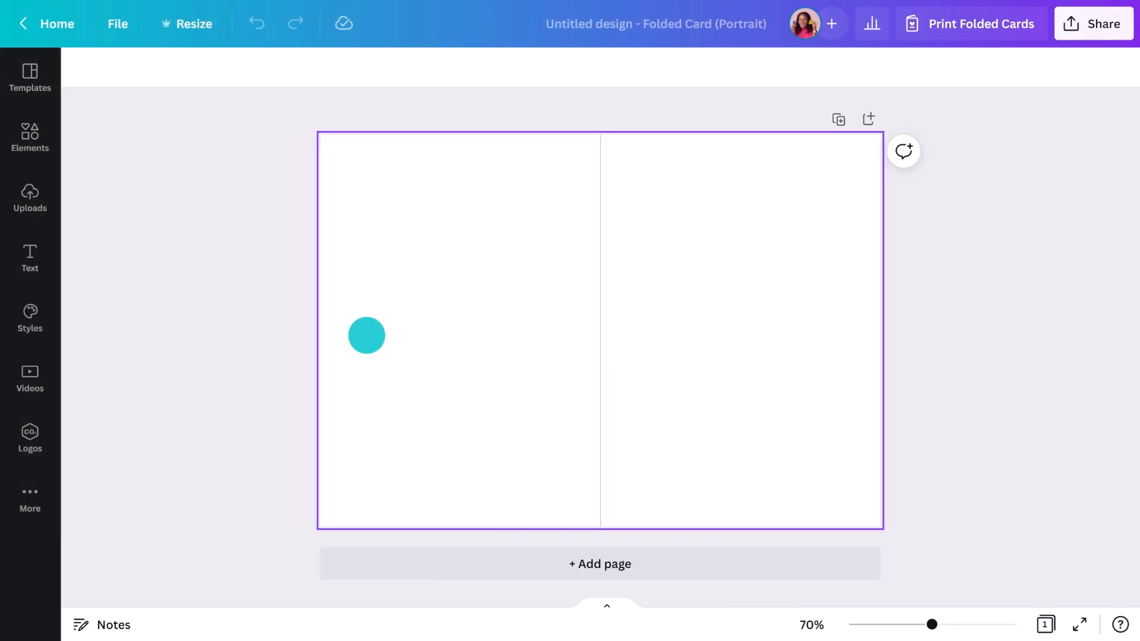
{"action": "left_click", "coordinate": [512, 290]}
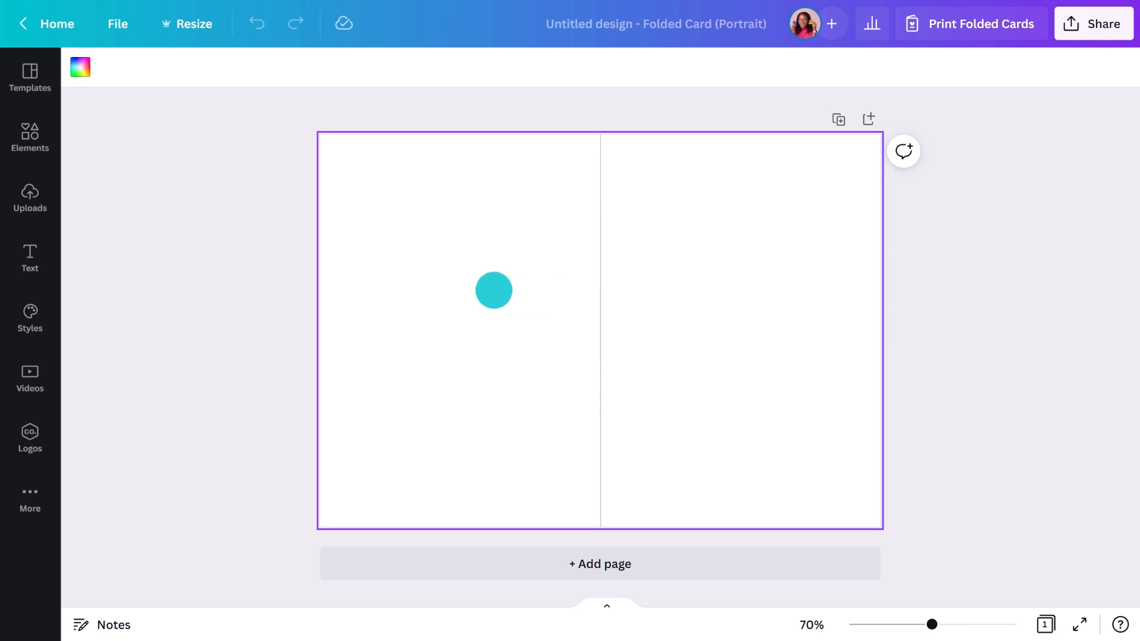
{"action": "left_click", "coordinate": [81, 66]}
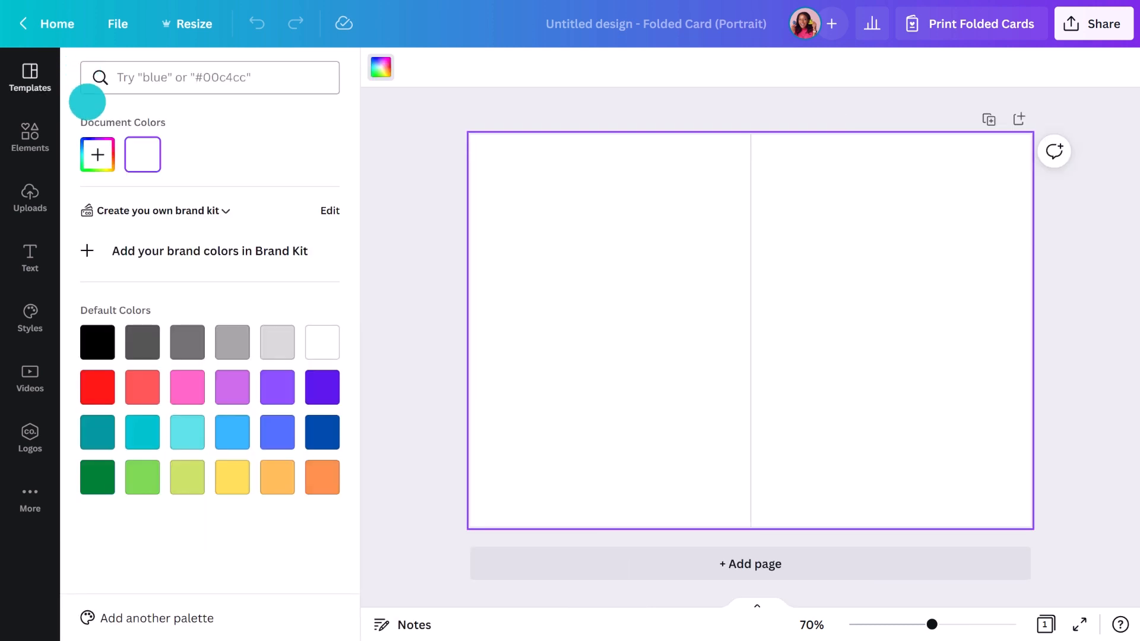
{"action": "left_click", "coordinate": [95, 150]}
{"action": "left_click", "coordinate": [219, 295]}
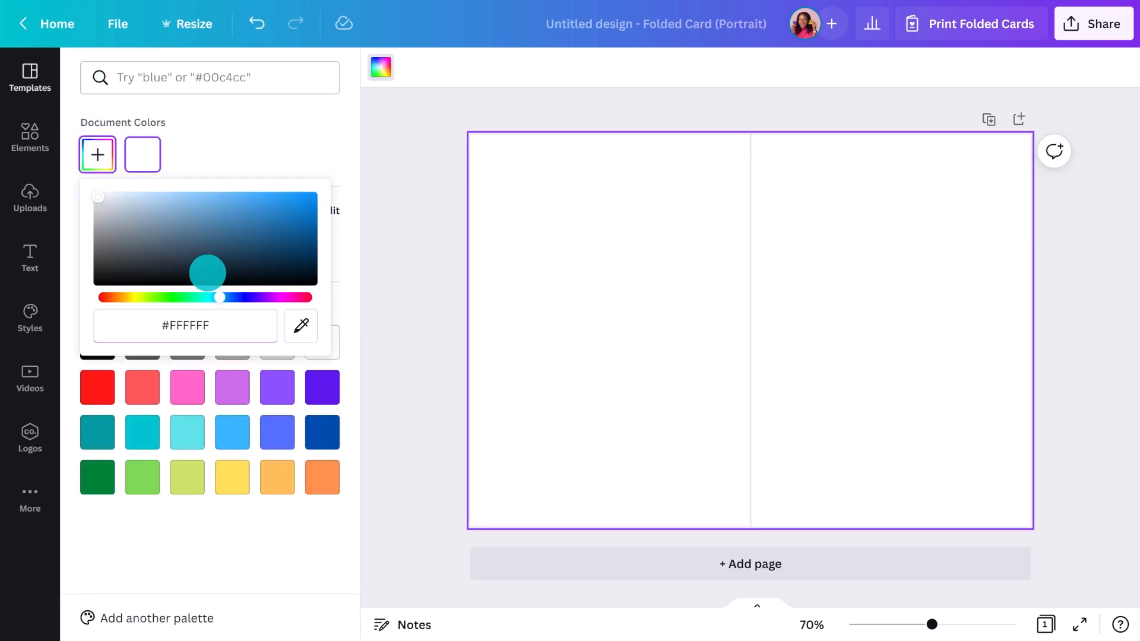
{"action": "left_click", "coordinate": [199, 260]}
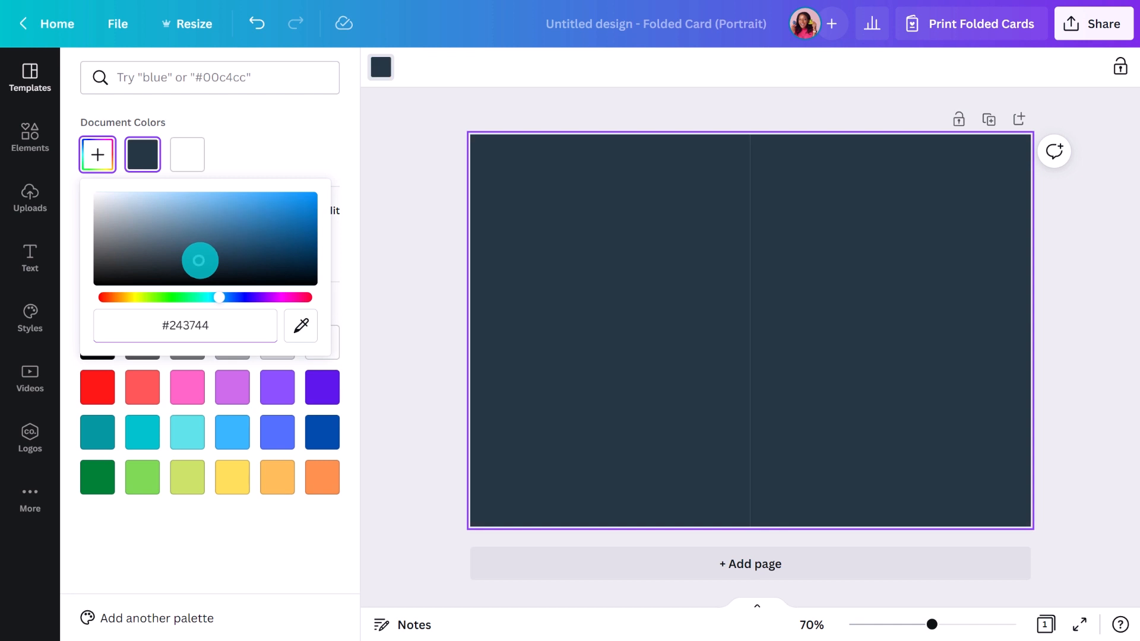
{"action": "left_click", "coordinate": [370, 330]}
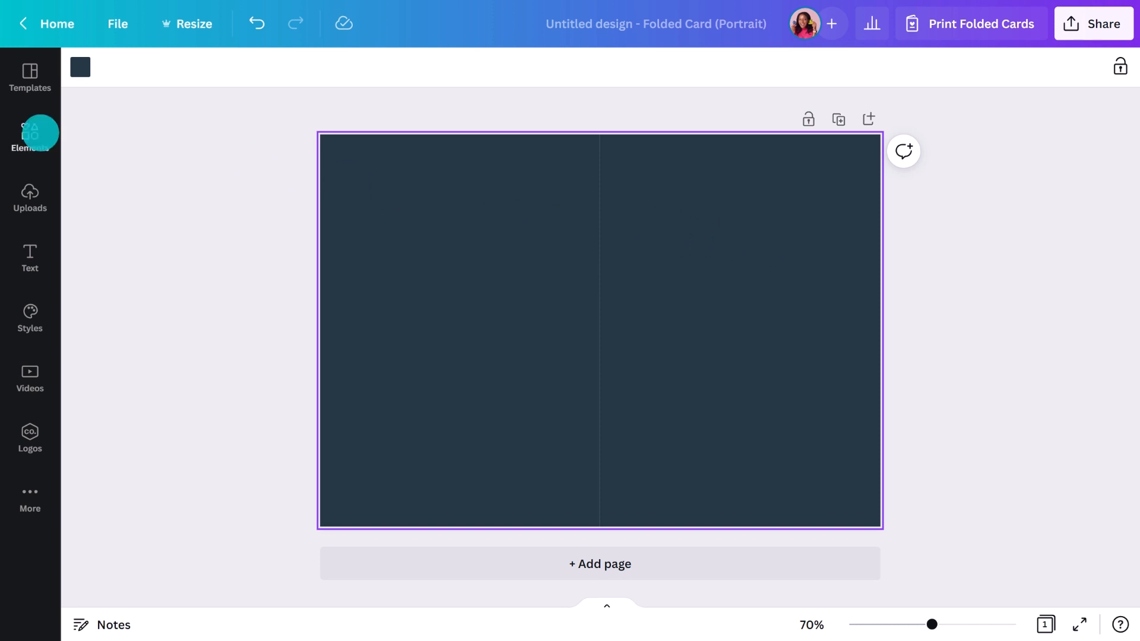
{"action": "left_click", "coordinate": [30, 133]}
Search the elements library for 'Frames' and browse the results
{"action": "left_click", "coordinate": [151, 80]}
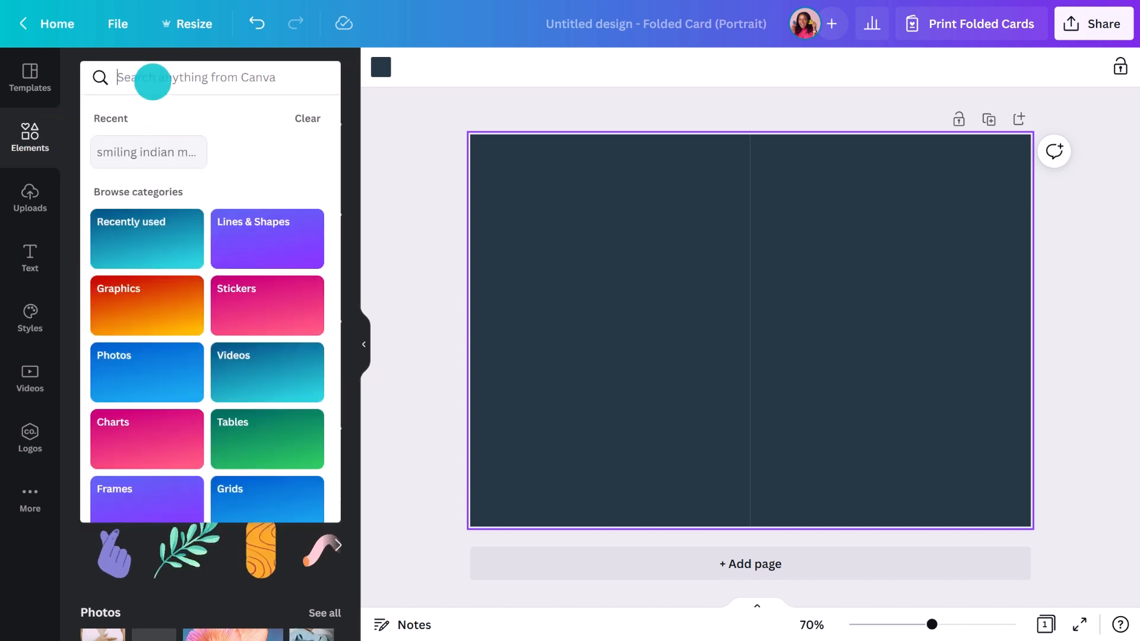
{"action": "type", "text": "Frames"}
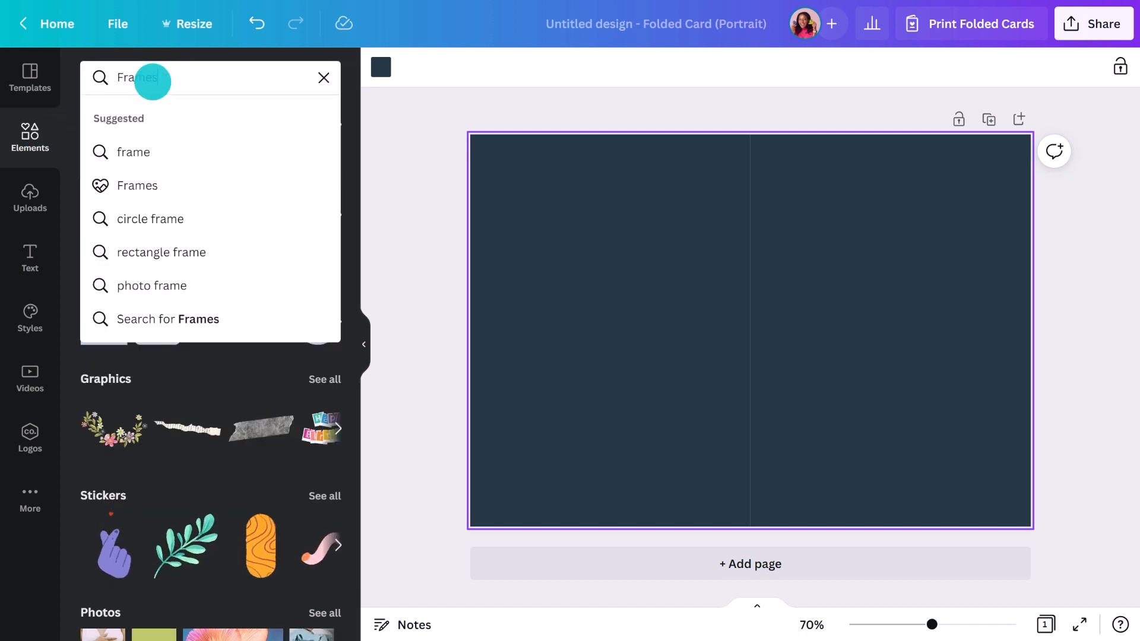
{"action": "key", "text": "Return"}
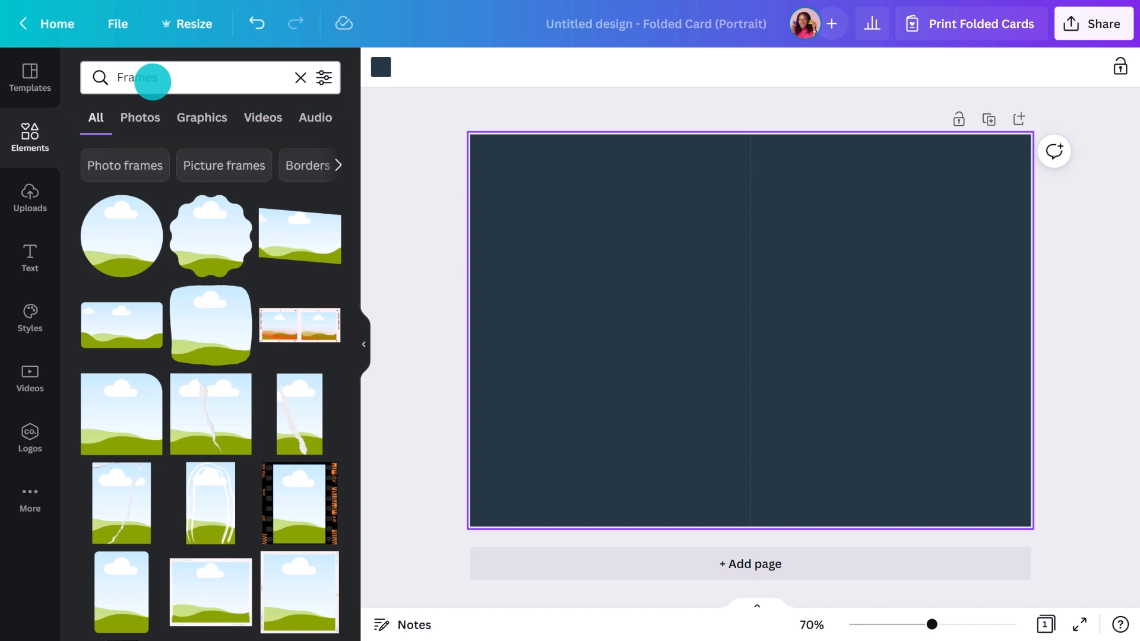
{"action": "scroll", "coordinate": [283, 349], "scroll_direction": "down", "scroll_amount": 5}
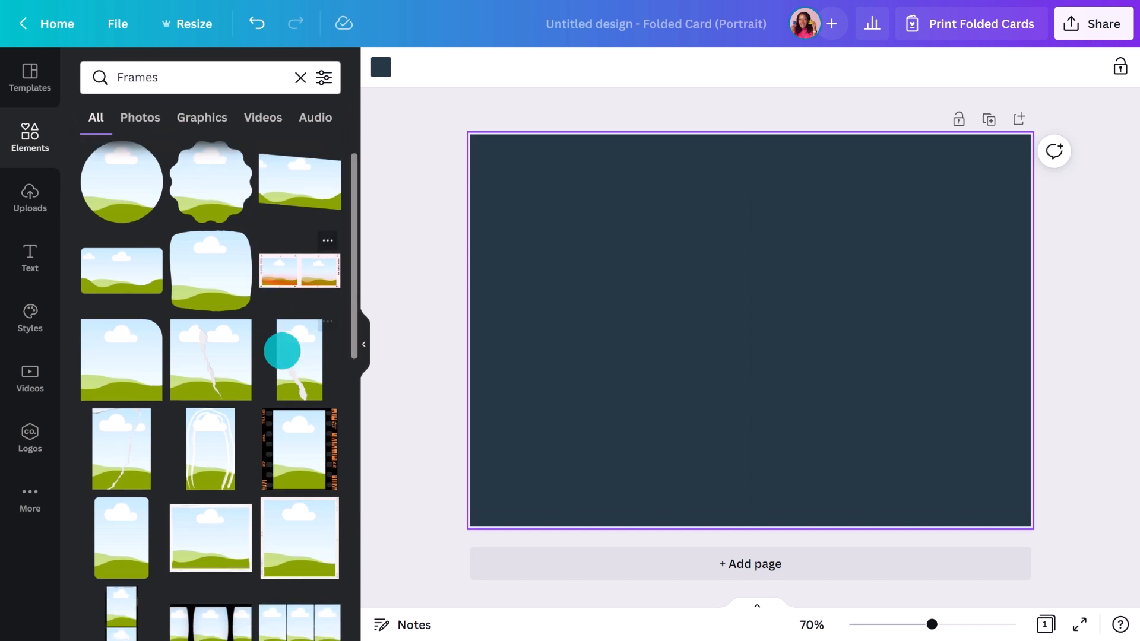
{"action": "scroll", "coordinate": [283, 351], "scroll_direction": "down", "scroll_amount": 6}
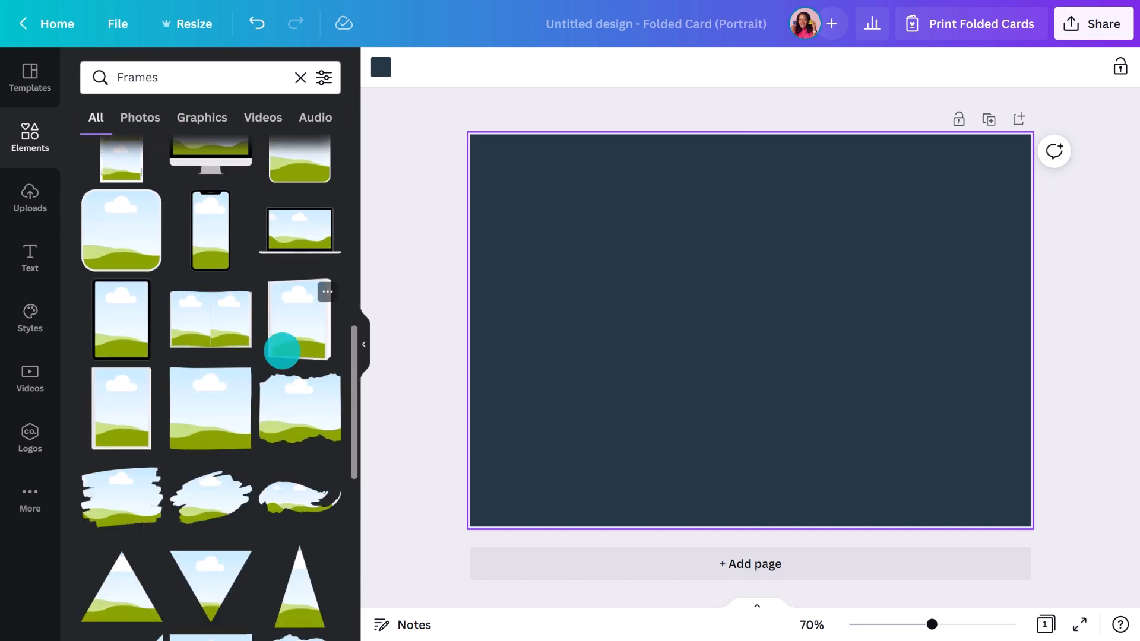
{"action": "scroll", "coordinate": [283, 351], "scroll_direction": "down", "scroll_amount": 6}
{"action": "scroll", "coordinate": [283, 351], "scroll_direction": "down", "scroll_amount": 10}
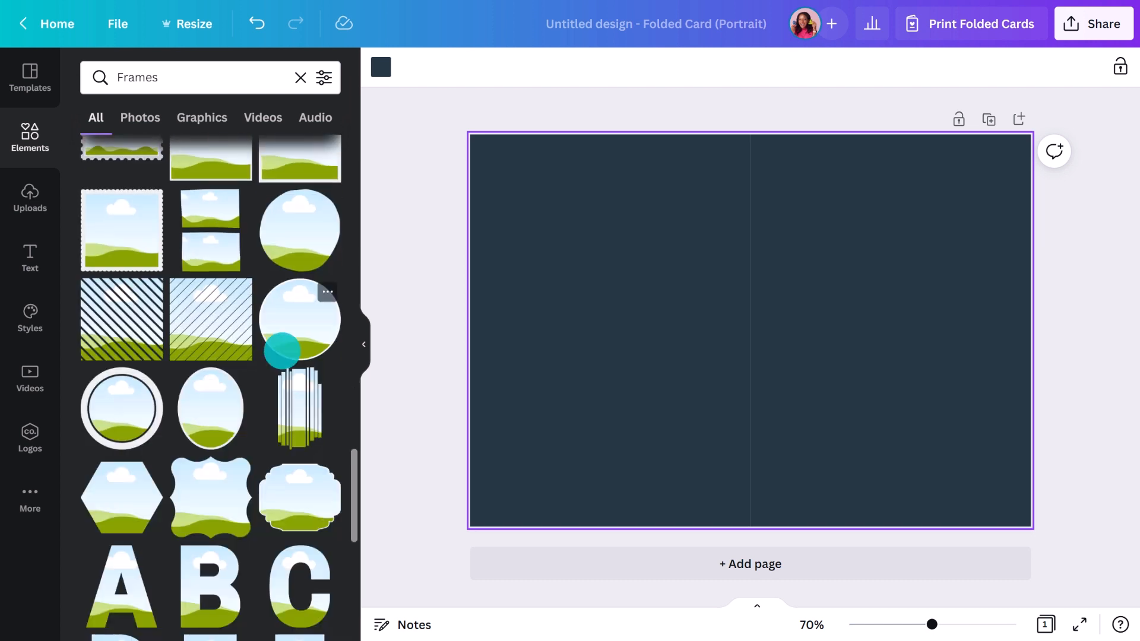
{"action": "scroll", "coordinate": [282, 351], "scroll_direction": "down", "scroll_amount": 10}
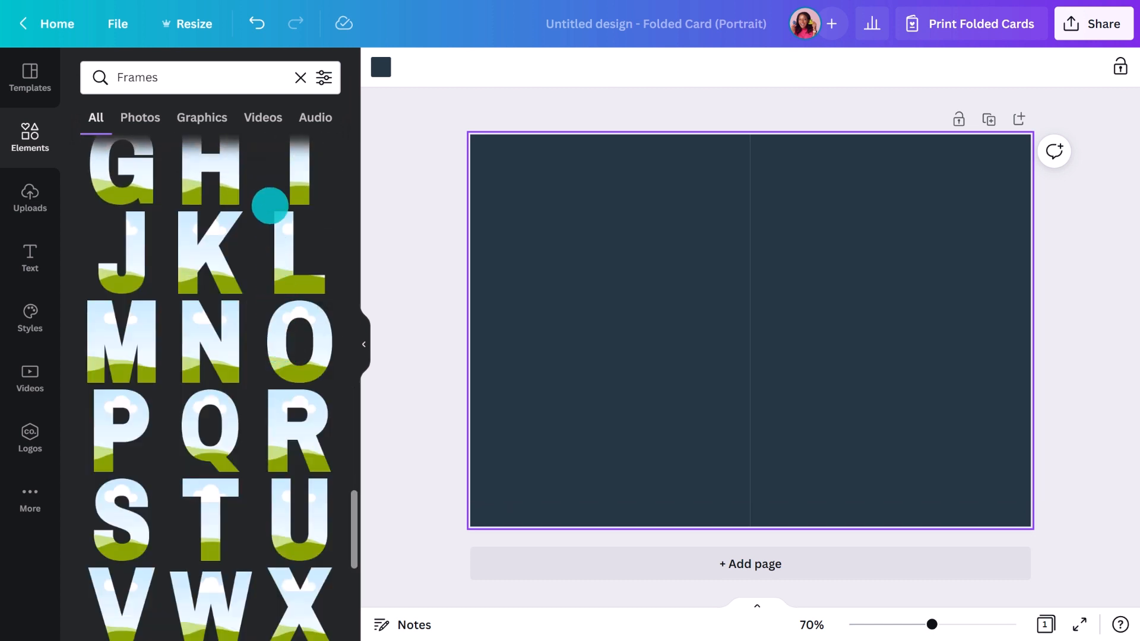
Replace the element search with 'Watercolor leaf frame'
{"action": "left_click", "coordinate": [259, 77]}
{"action": "double_click", "coordinate": [259, 79]}
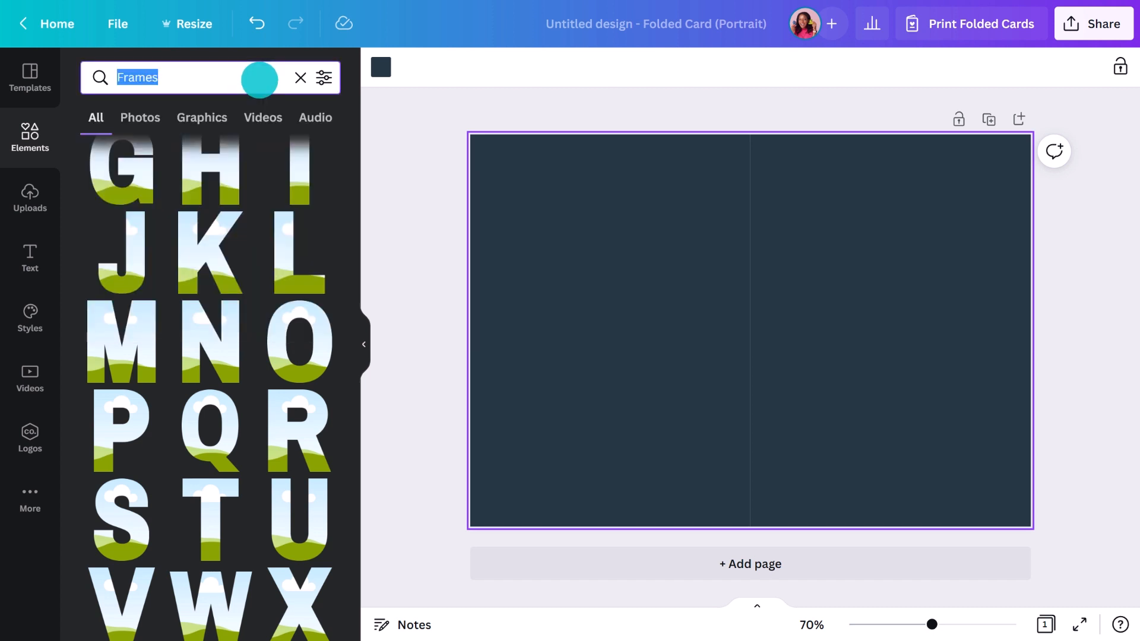
{"action": "type", "text": "Watercolor leaf frame"}
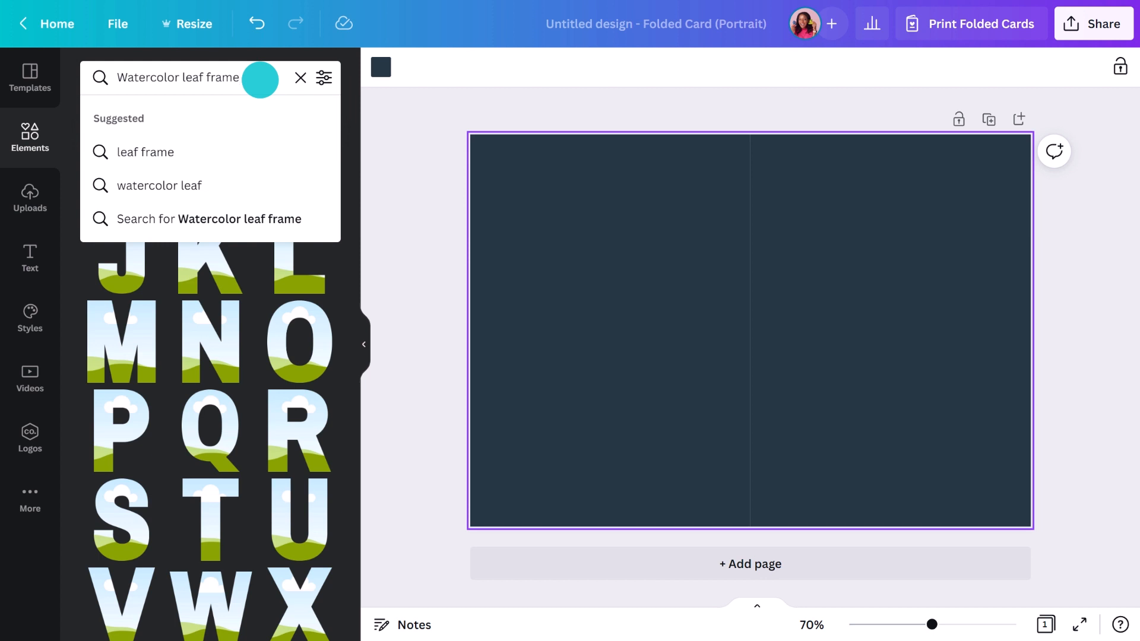
{"action": "key", "text": "Return"}
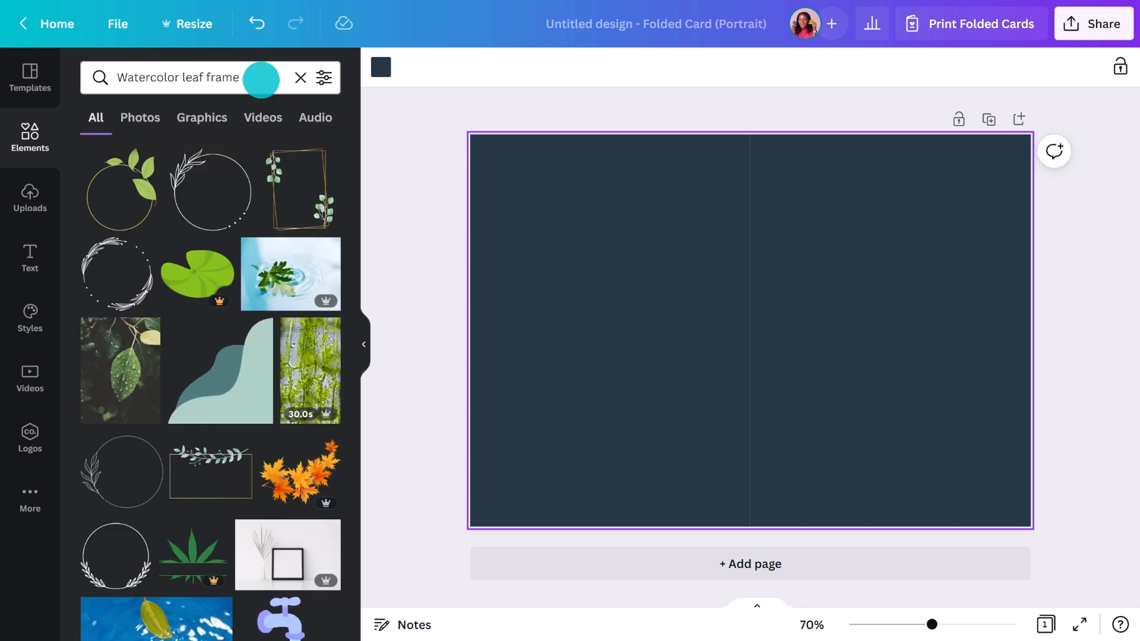
{"action": "left_click_drag", "start_coordinate": [270, 156], "coordinate": [783, 208]}
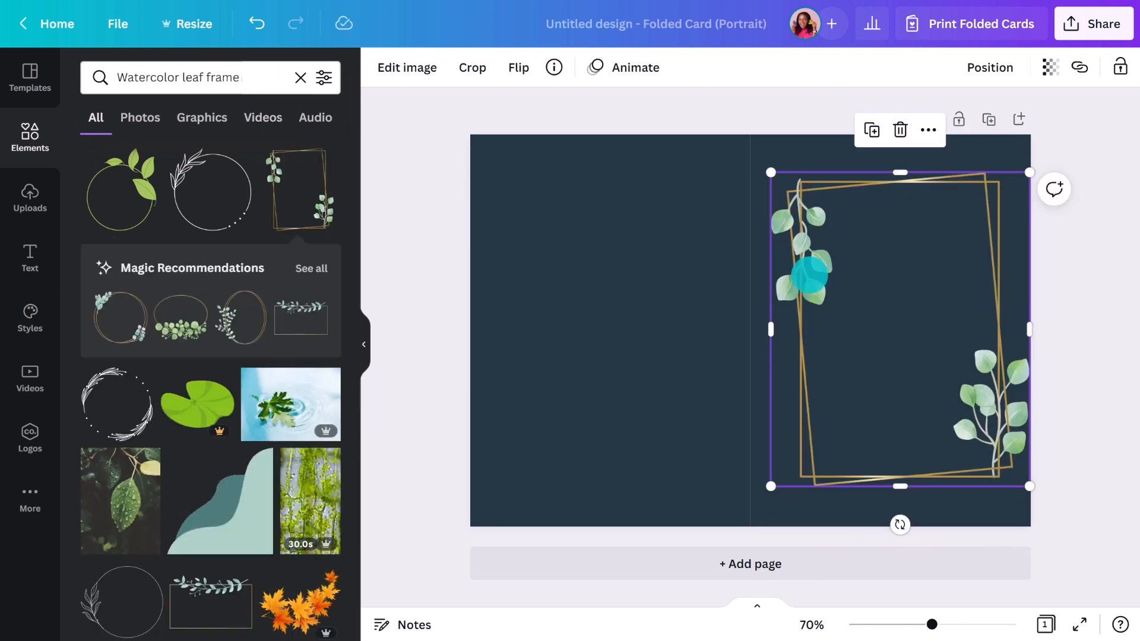
{"action": "left_click_drag", "start_coordinate": [895, 525], "coordinate": [901, 524]}
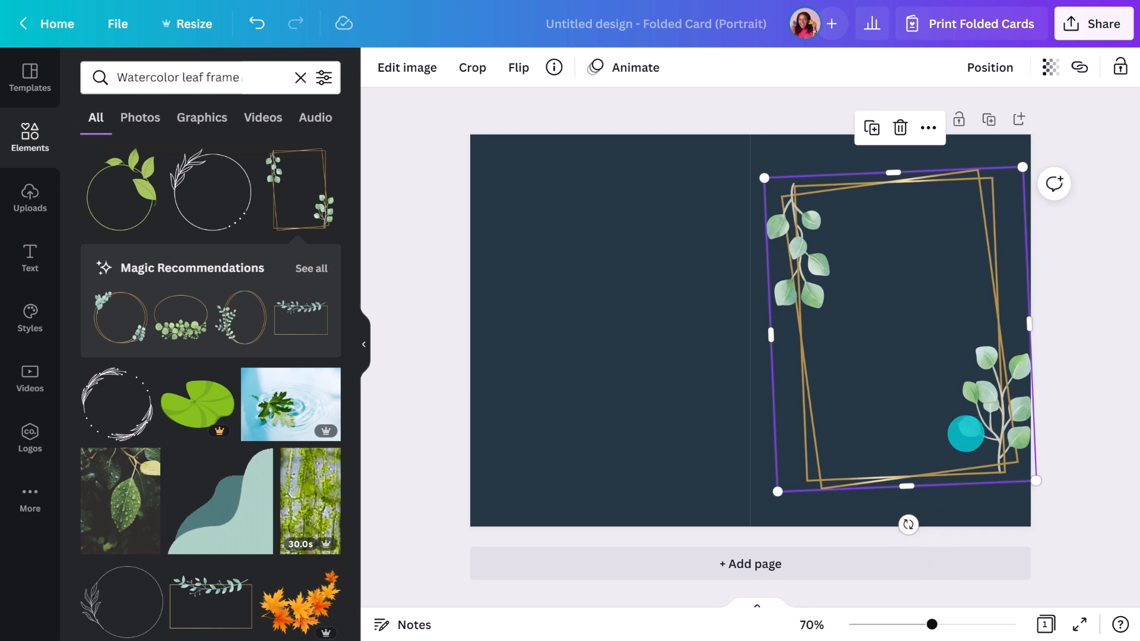
{"action": "left_click_drag", "start_coordinate": [974, 415], "coordinate": [962, 418]}
{"action": "left_click", "coordinate": [300, 268]}
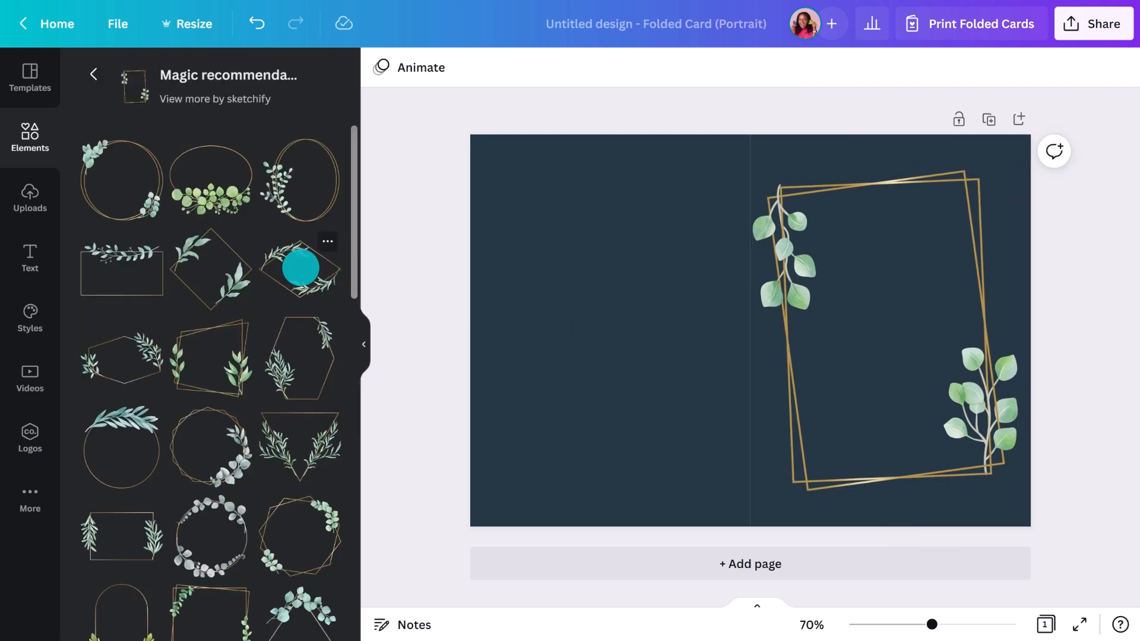
{"action": "scroll", "coordinate": [300, 268], "scroll_direction": "down", "scroll_amount": 5}
{"action": "scroll", "coordinate": [300, 268], "scroll_direction": "down", "scroll_amount": 6}
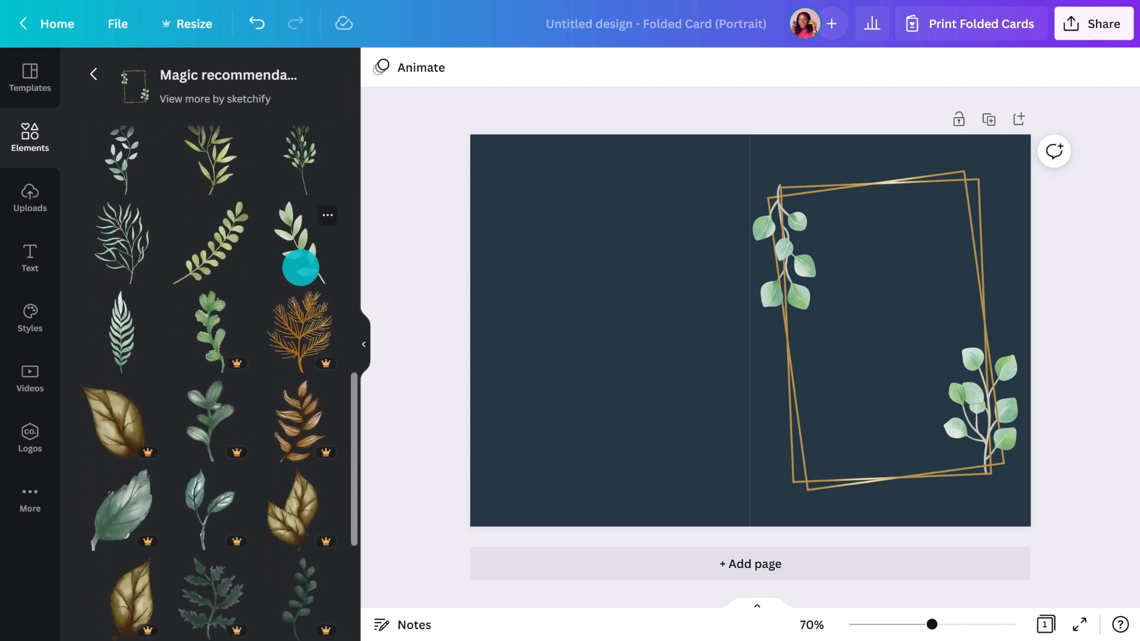
{"action": "scroll", "coordinate": [300, 268], "scroll_direction": "down", "scroll_amount": 3}
{"action": "scroll", "coordinate": [301, 268], "scroll_direction": "up", "scroll_amount": 4}
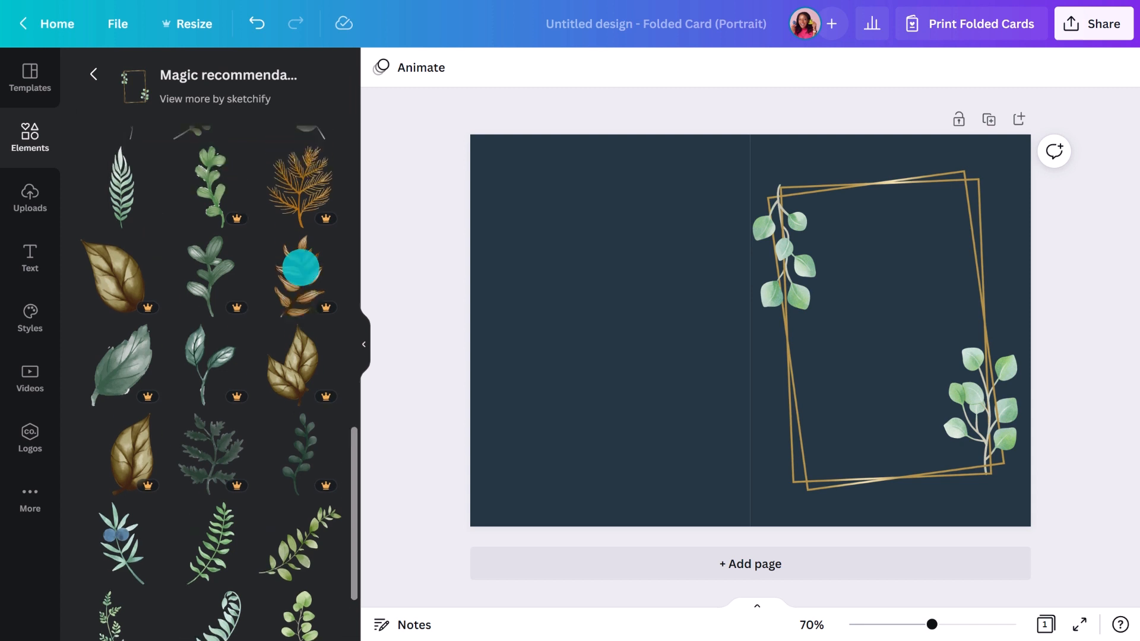
{"action": "scroll", "coordinate": [300, 268], "scroll_direction": "up", "scroll_amount": 3}
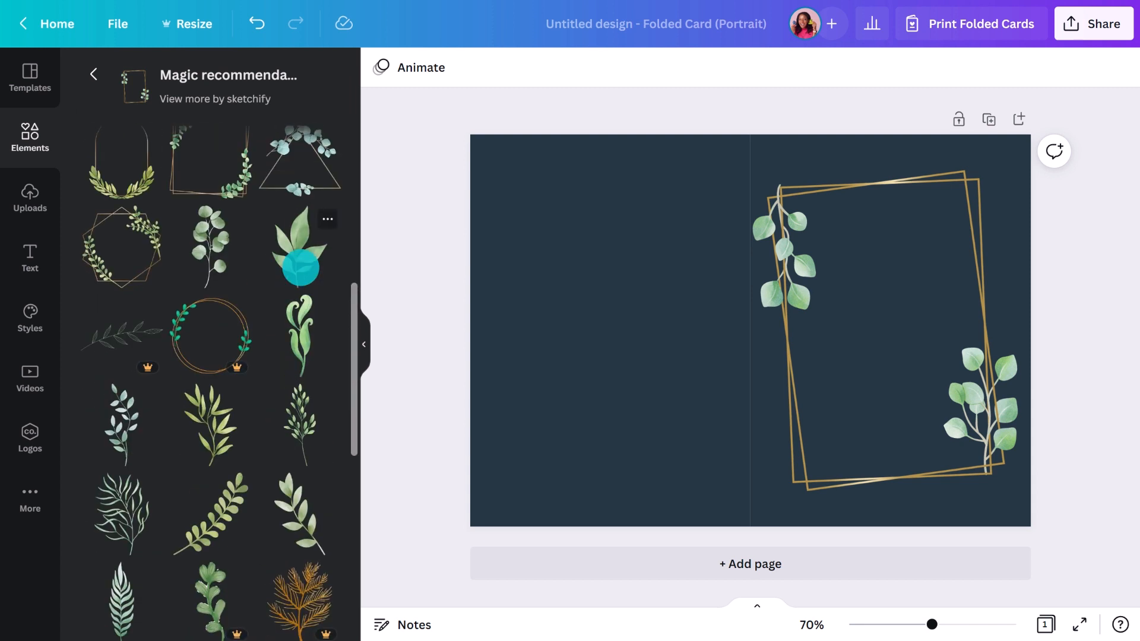
Add two watercolour leaf graphics, shrink them, and place one at the frame's lower-left corner
{"action": "left_click", "coordinate": [301, 268]}
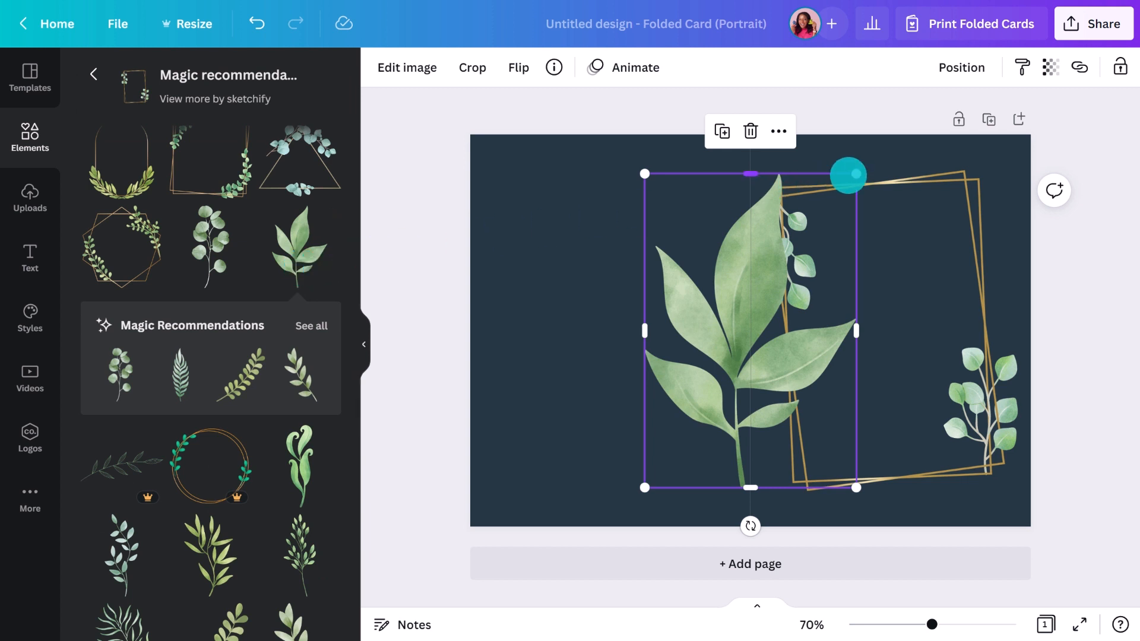
{"action": "left_click_drag", "start_coordinate": [854, 174], "coordinate": [757, 320]}
{"action": "left_click_drag", "start_coordinate": [684, 384], "coordinate": [778, 447]}
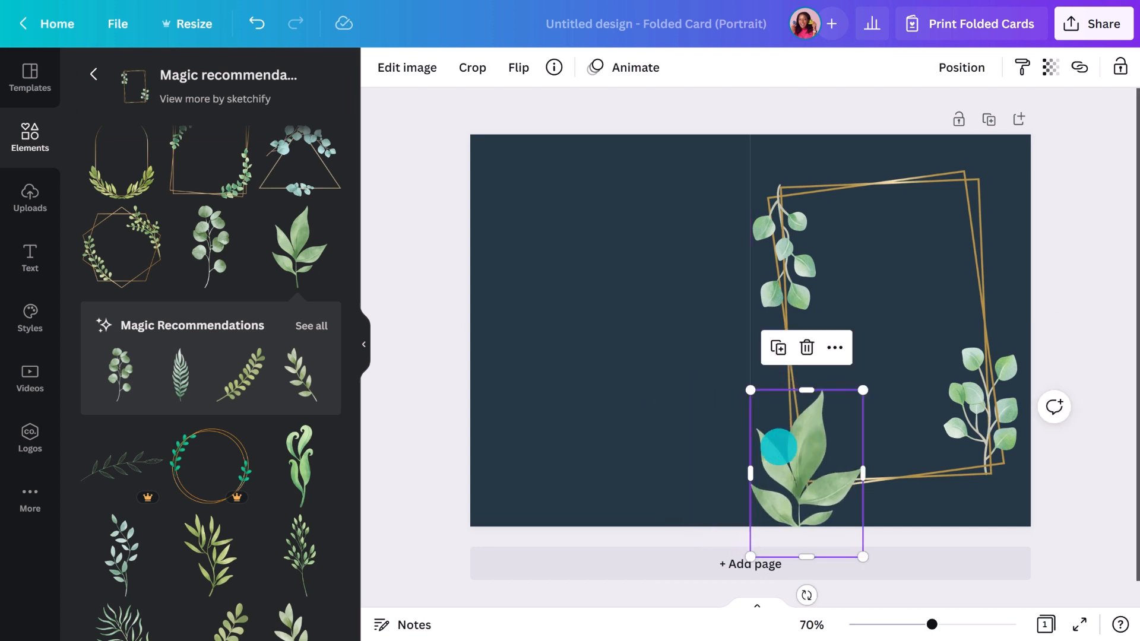
{"action": "scroll", "coordinate": [224, 249], "scroll_direction": "down", "scroll_amount": 5}
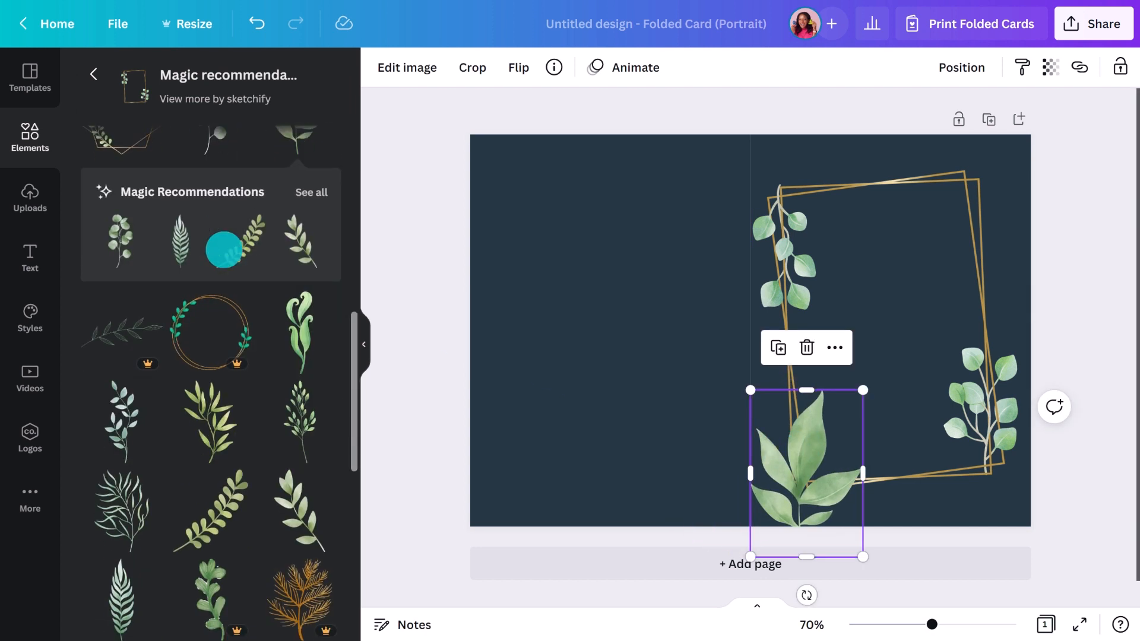
{"action": "left_click", "coordinate": [303, 357]}
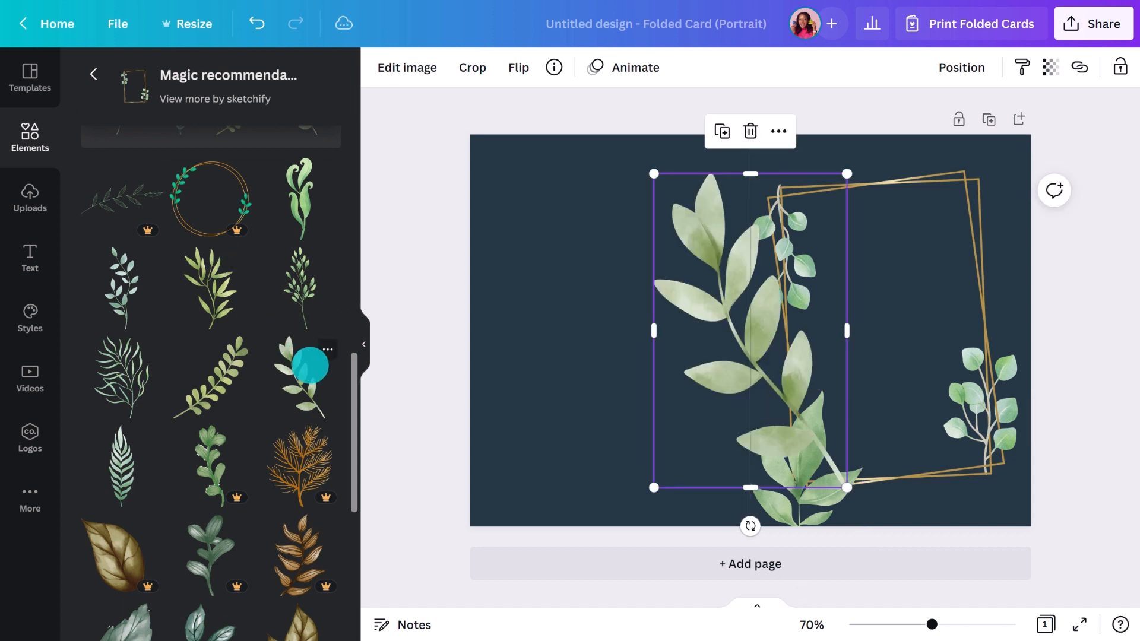
{"action": "left_click_drag", "start_coordinate": [849, 172], "coordinate": [707, 314]}
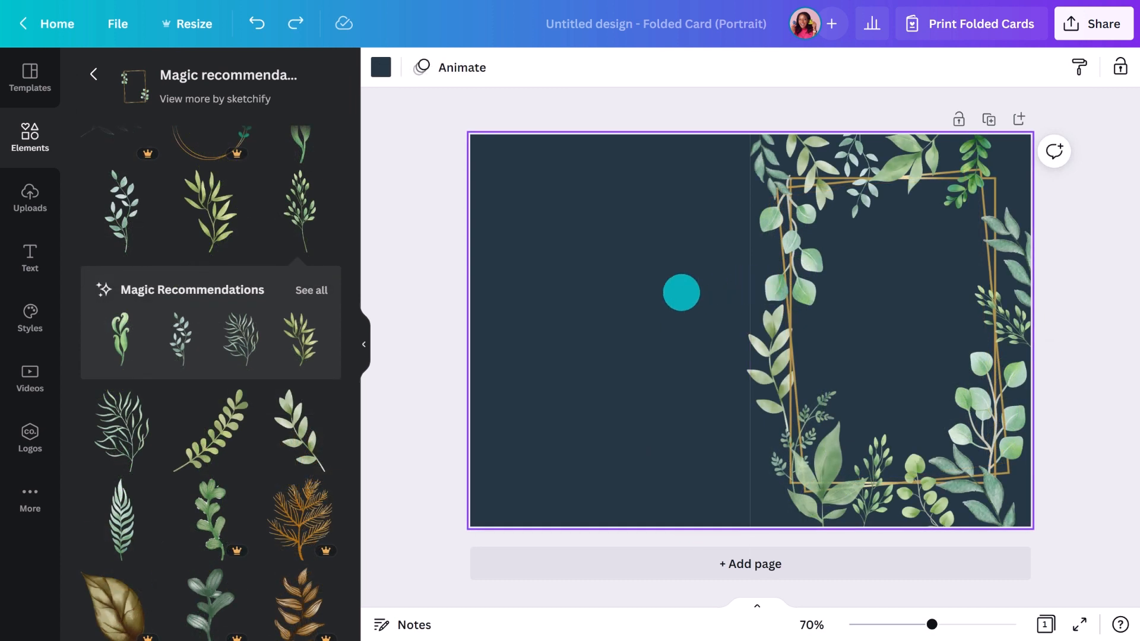
{"action": "left_click", "coordinate": [368, 336]}
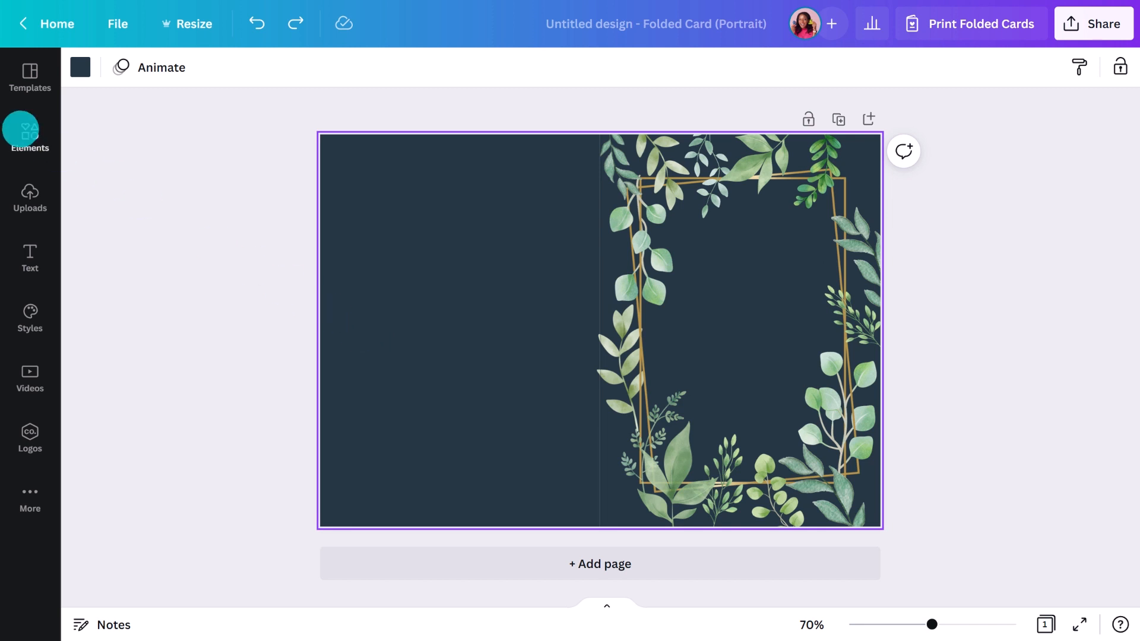
Search elements for 'gold glitter dots' filtered to free items only
{"action": "left_click", "coordinate": [22, 129]}
{"action": "left_click", "coordinate": [131, 77]}
{"action": "type", "text": "go"}
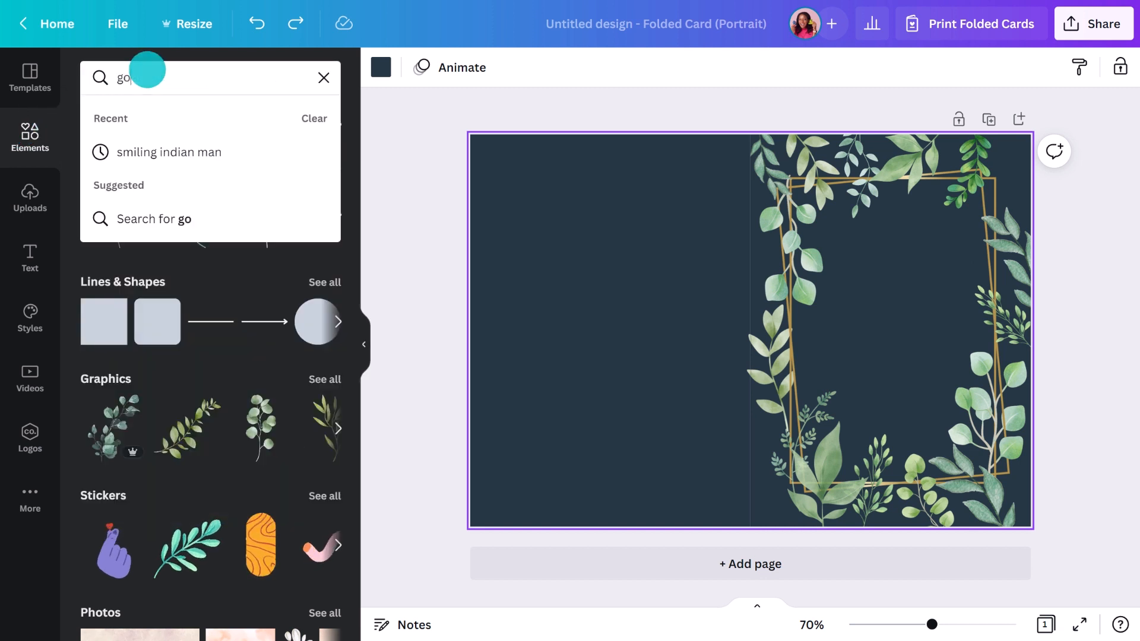
{"action": "type", "text": "ld glitter dots"}
{"action": "key", "text": "Return"}
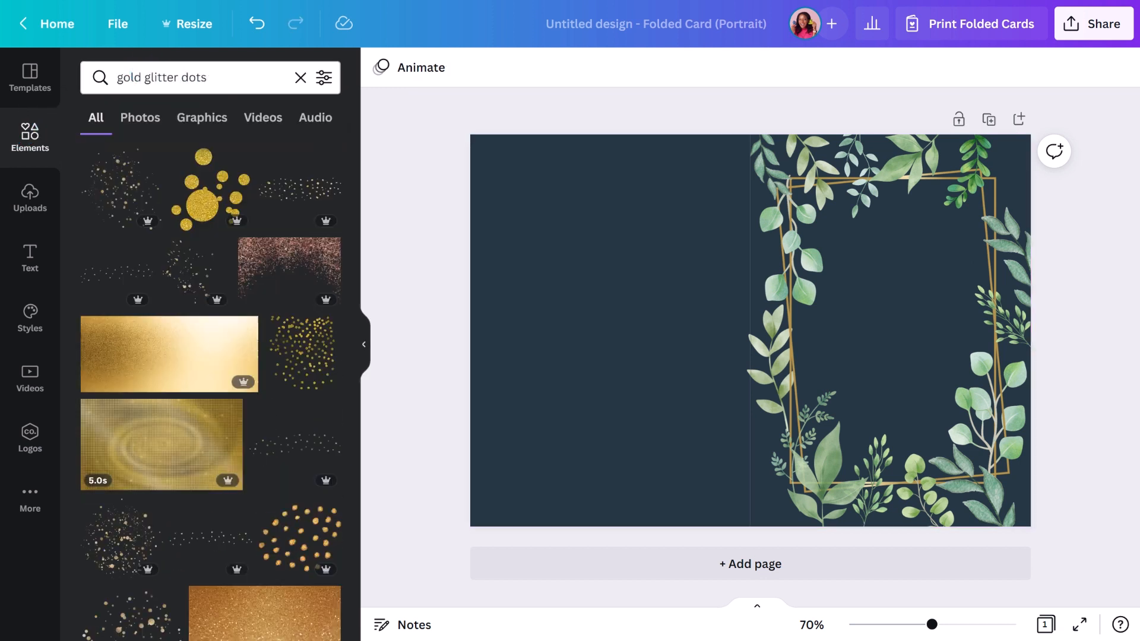
{"action": "left_click", "coordinate": [324, 77]}
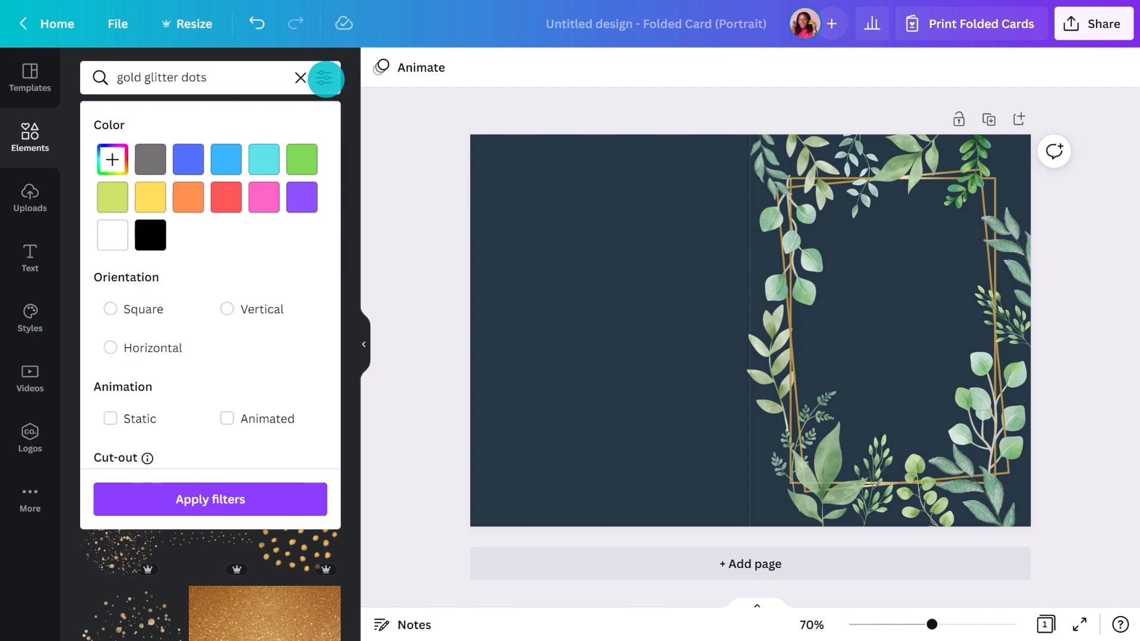
{"action": "scroll", "coordinate": [320, 234], "scroll_direction": "down", "scroll_amount": 2}
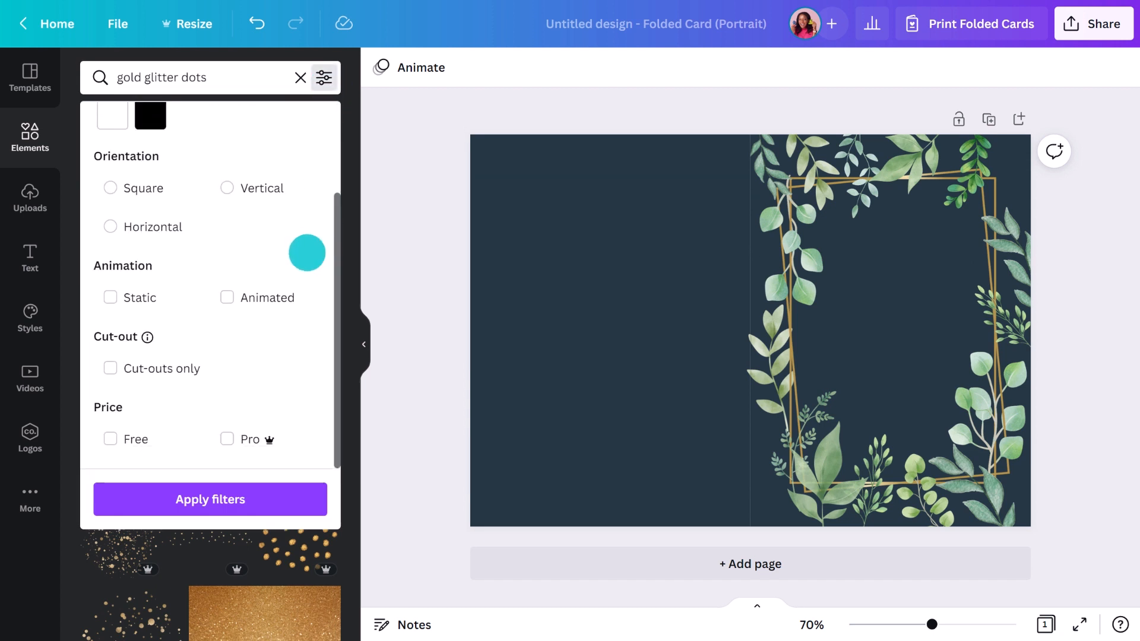
{"action": "left_click", "coordinate": [120, 433]}
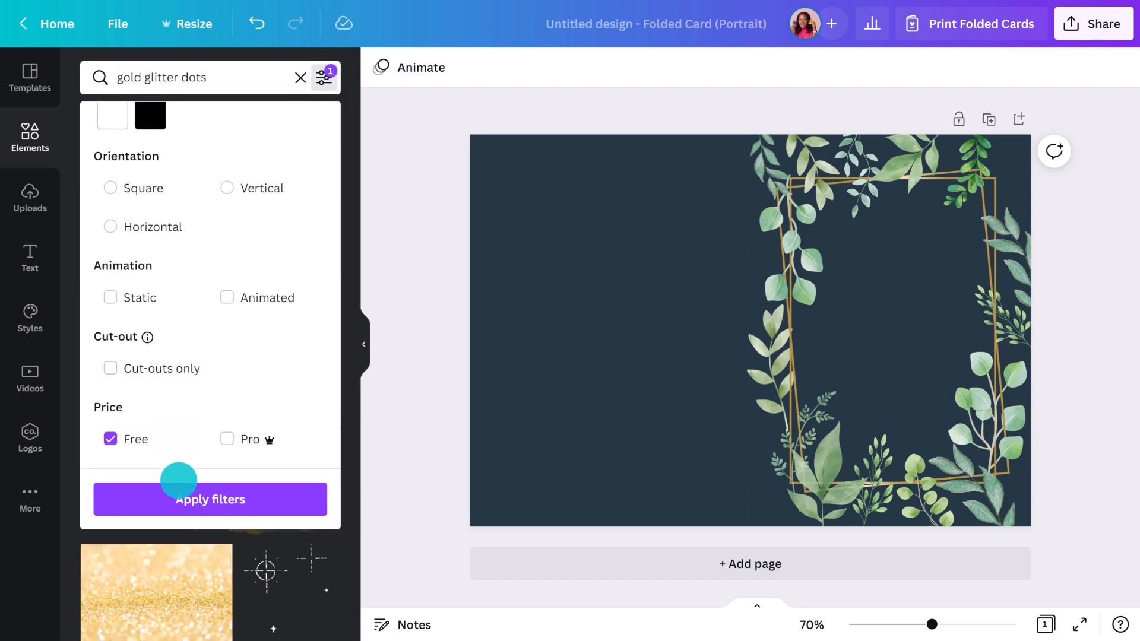
{"action": "left_click", "coordinate": [180, 488]}
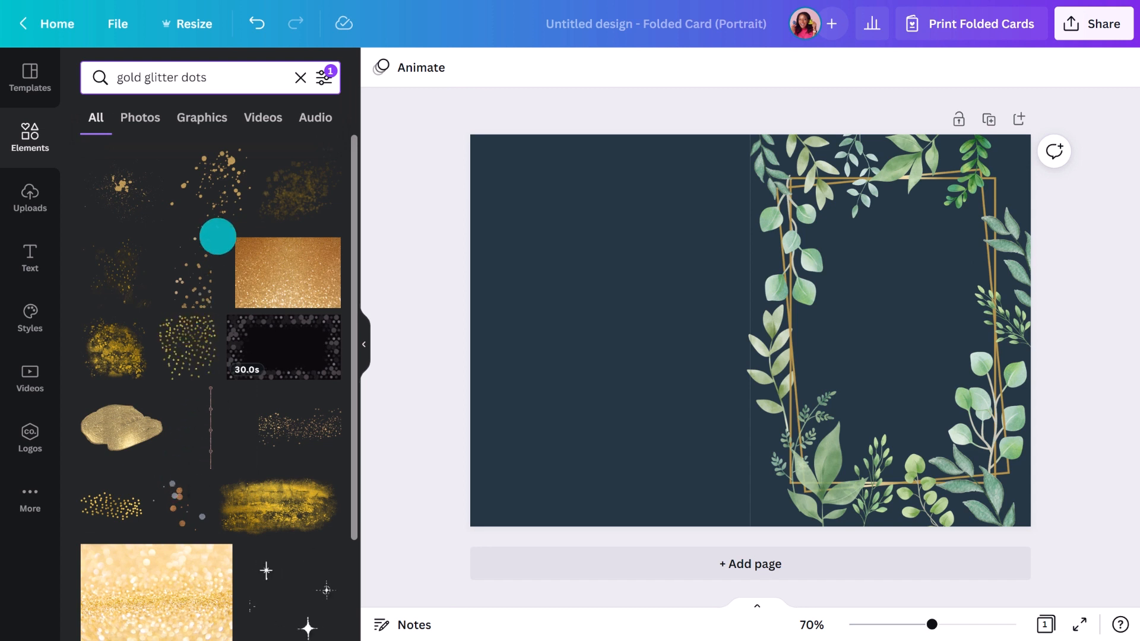
Place a gold splatter at the frame's top-right and a duplicate at its lower left
{"action": "left_click_drag", "start_coordinate": [226, 179], "coordinate": [846, 286]}
{"action": "key", "text": "ctrl+d"}
{"action": "left_click_drag", "start_coordinate": [846, 286], "coordinate": [775, 412]}
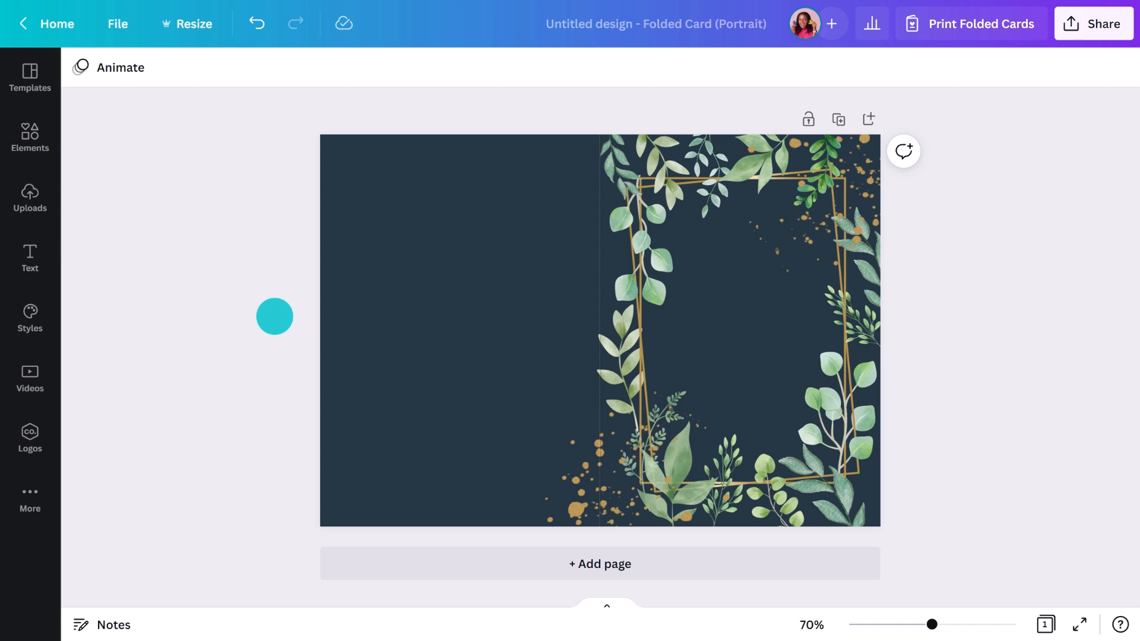
Add a text box set in Cormorant Garamond Medium, coloured white
{"action": "key", "text": "t"}
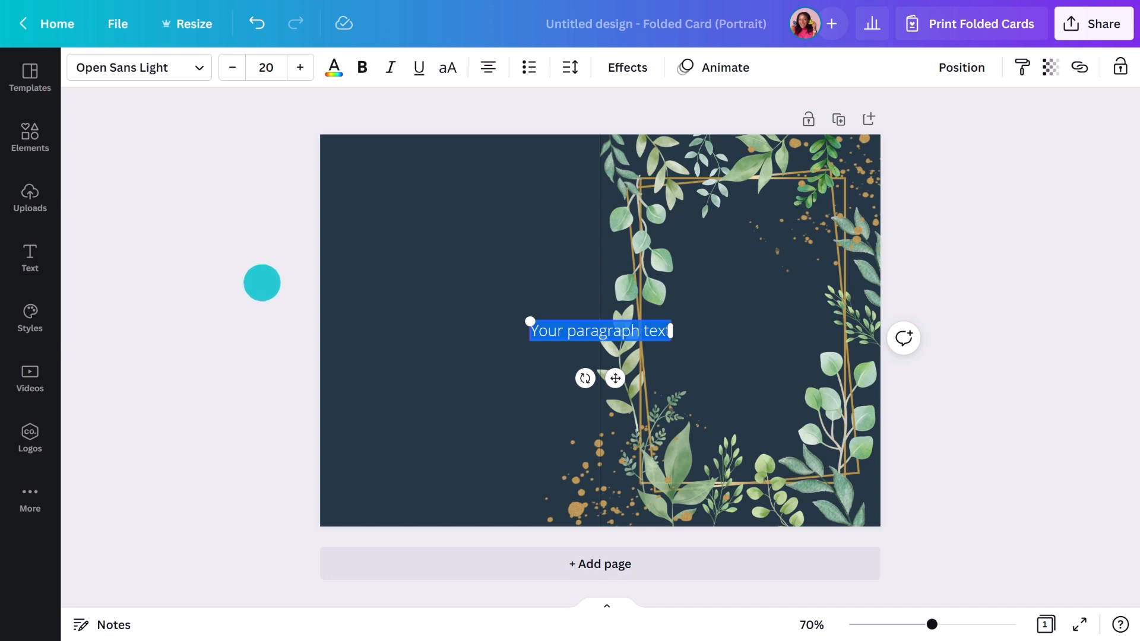
{"action": "left_click", "coordinate": [184, 67]}
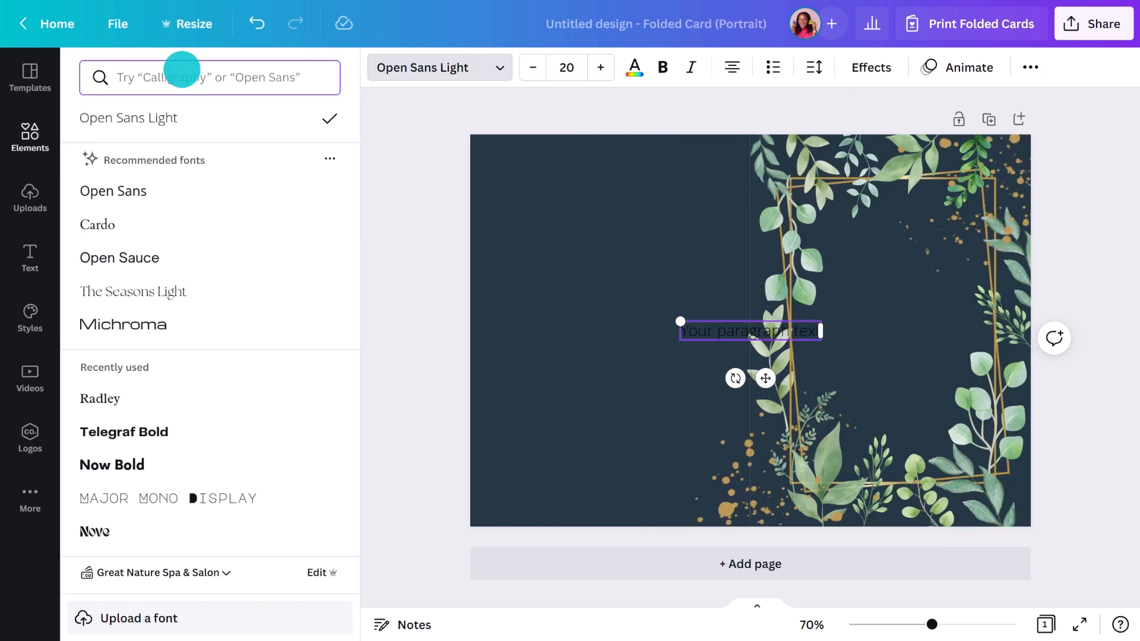
{"action": "type", "text": "cormorant garamond m"}
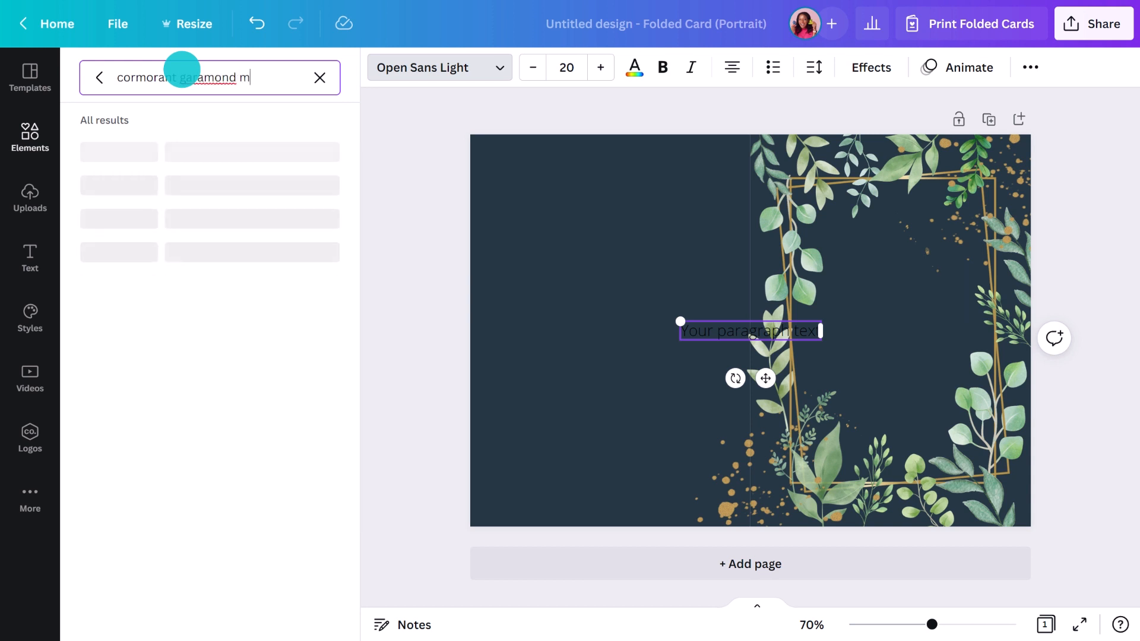
{"action": "type", "text": "edium"}
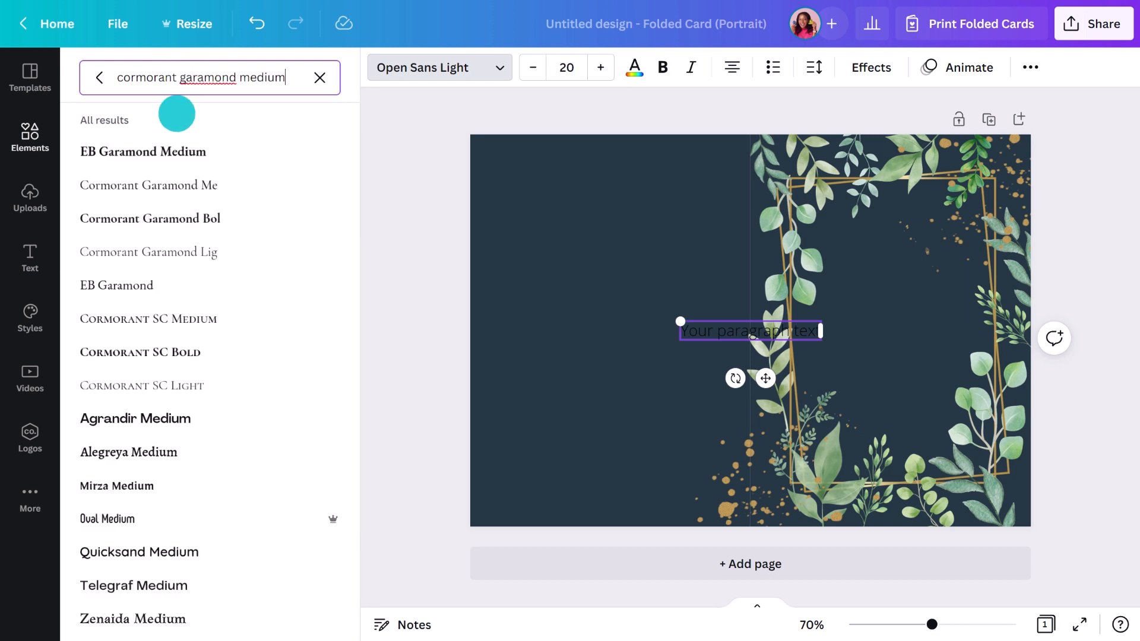
{"action": "left_click", "coordinate": [166, 191]}
{"action": "left_click", "coordinate": [417, 346]}
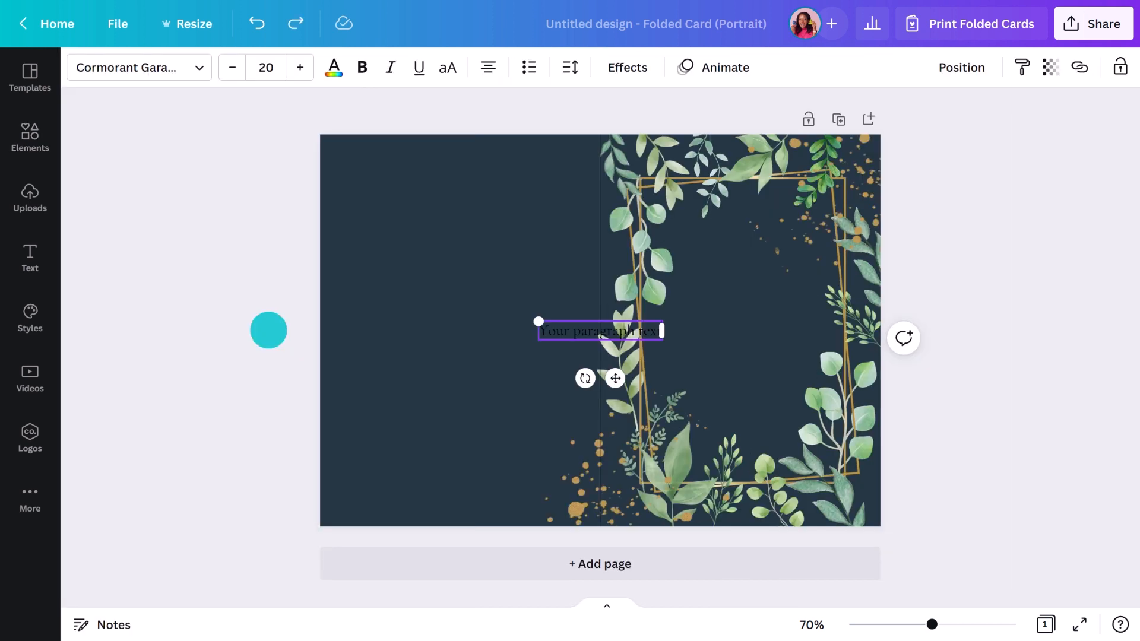
{"action": "left_click", "coordinate": [333, 66]}
{"action": "left_click", "coordinate": [310, 531]}
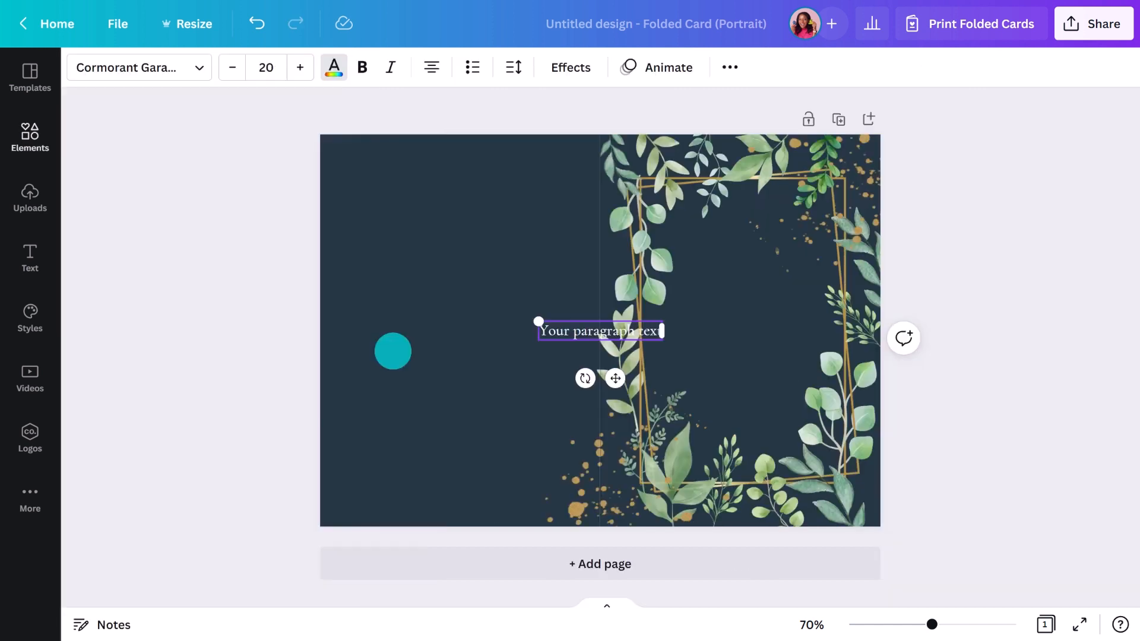
Move the text up inside the gold frame and start typing 'Together with their fam'
{"action": "left_click_drag", "start_coordinate": [615, 378], "coordinate": [764, 295]}
{"action": "triple_click", "coordinate": [758, 248]}
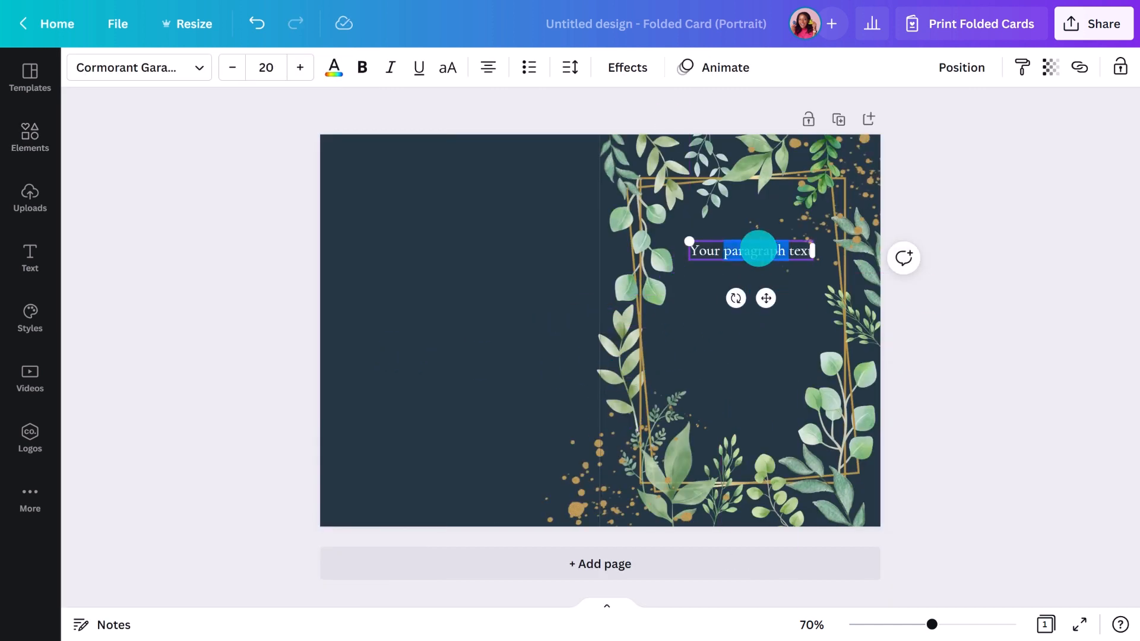
{"action": "type", "text": "Together with their"}
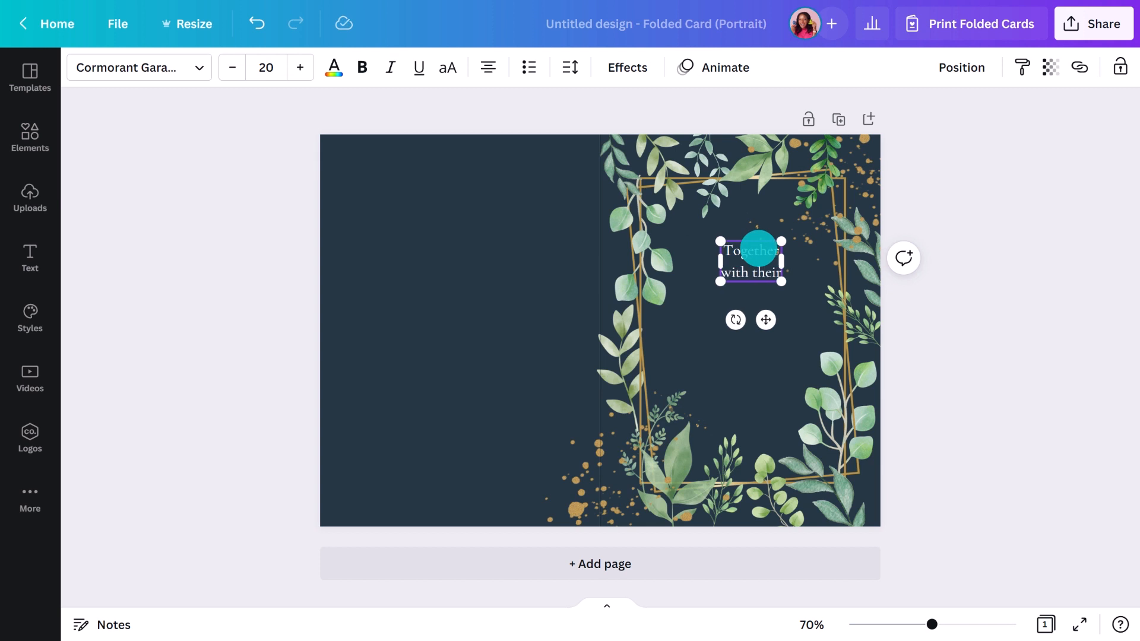
{"action": "type", "text": " families"}
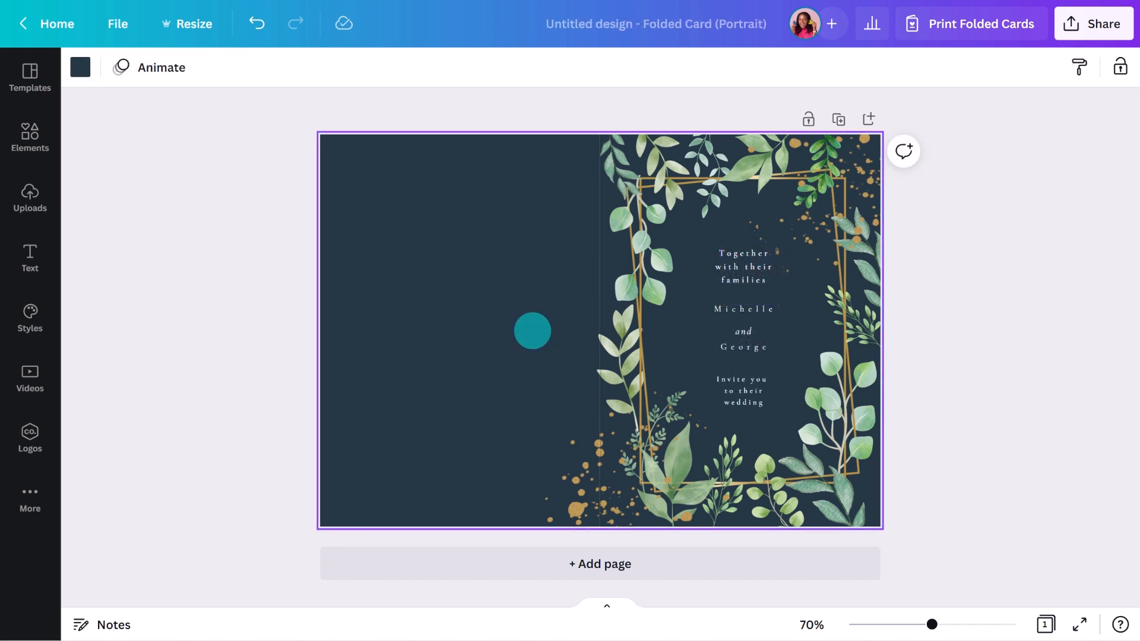
Switch the families line, both name lines and the invitation line to uppercase
{"action": "left_click", "coordinate": [731, 267], "text": "shift"}
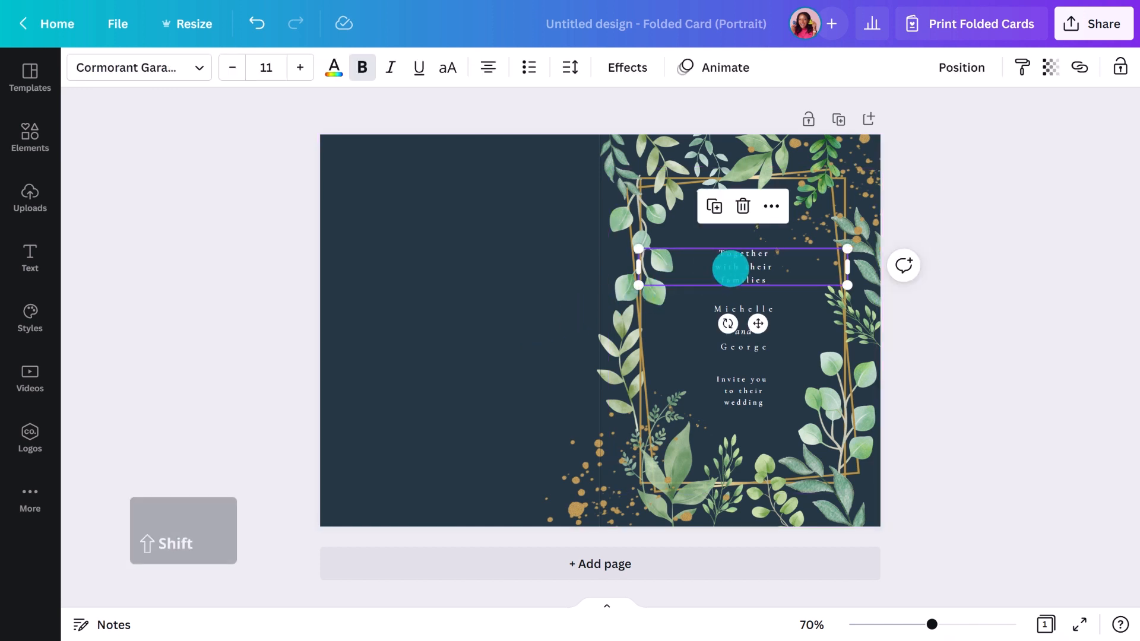
{"action": "left_click", "coordinate": [739, 308], "text": "shift"}
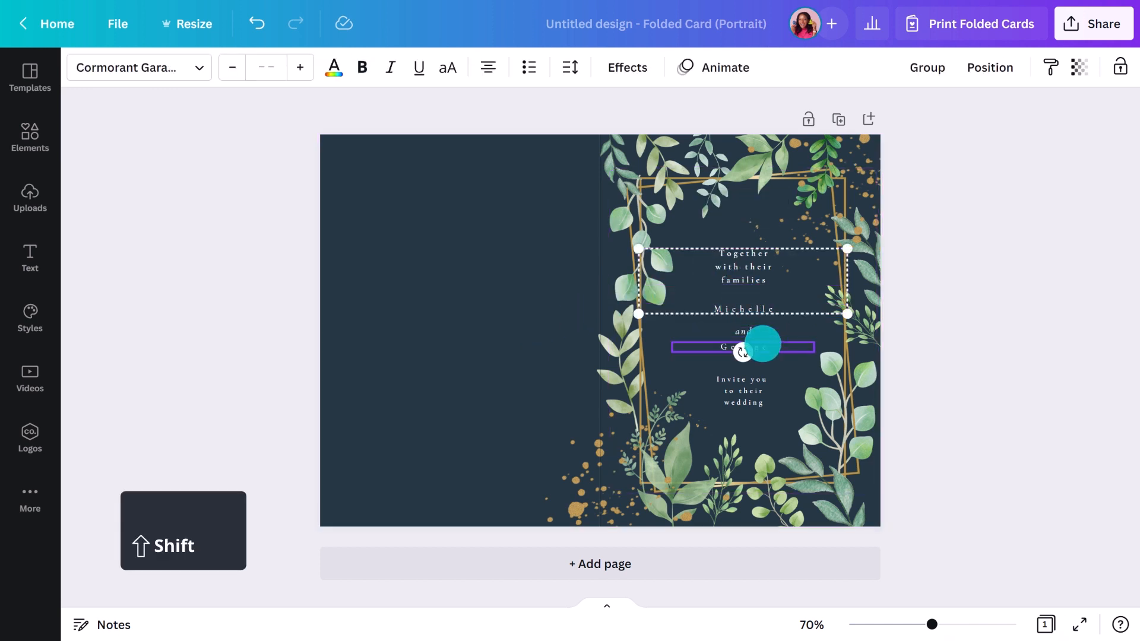
{"action": "left_click", "coordinate": [763, 349], "text": "shift"}
{"action": "left_click", "coordinate": [759, 384], "text": "shift"}
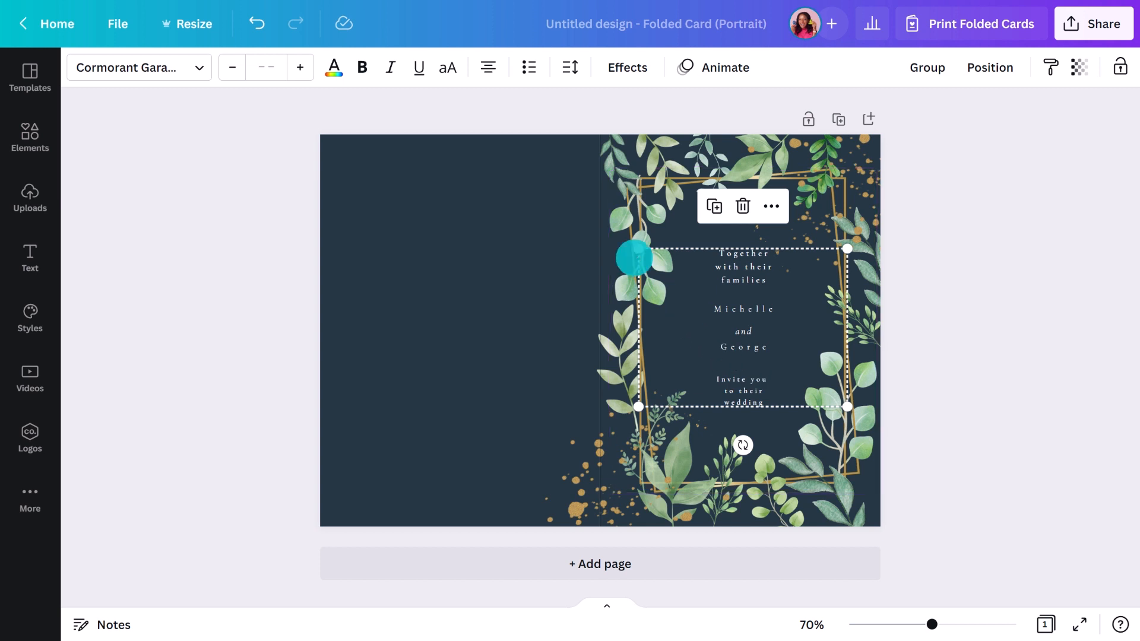
{"action": "left_click", "coordinate": [455, 68]}
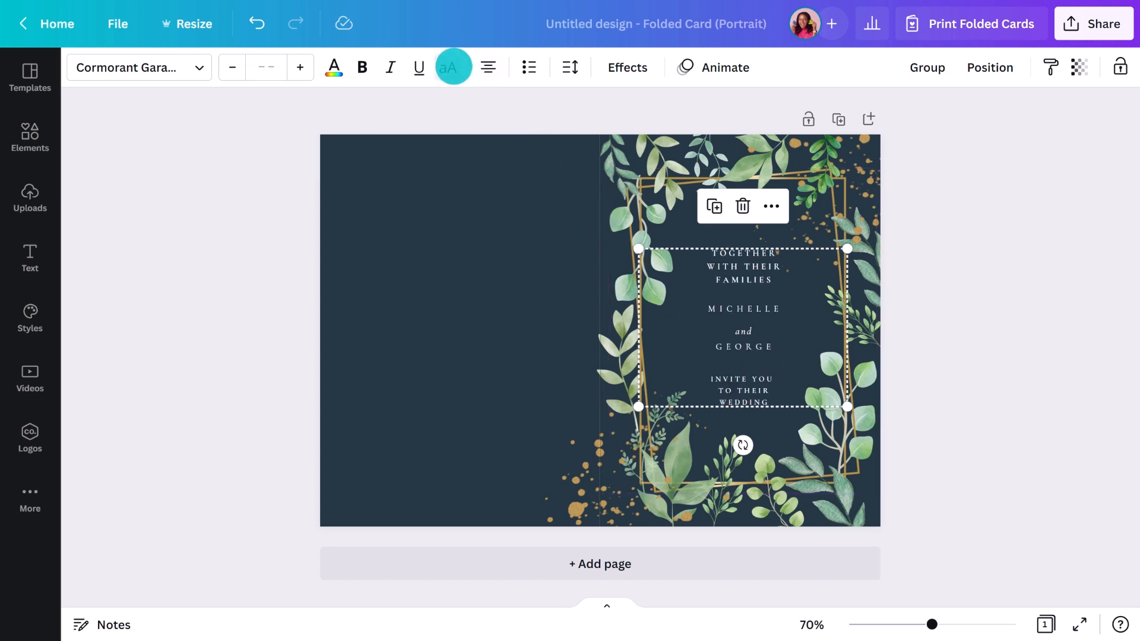
Increase the couple's names text size to 18
{"action": "left_click", "coordinate": [659, 295]}
{"action": "left_click", "coordinate": [769, 346]}
{"action": "left_click", "coordinate": [301, 65]}
{"action": "left_click", "coordinate": [300, 66]}
{"action": "left_click", "coordinate": [300, 66]}
{"action": "left_click", "coordinate": [300, 65]}
{"action": "left_click", "coordinate": [300, 66]}
{"action": "left_click", "coordinate": [301, 66]}
{"action": "left_click", "coordinate": [300, 65]}
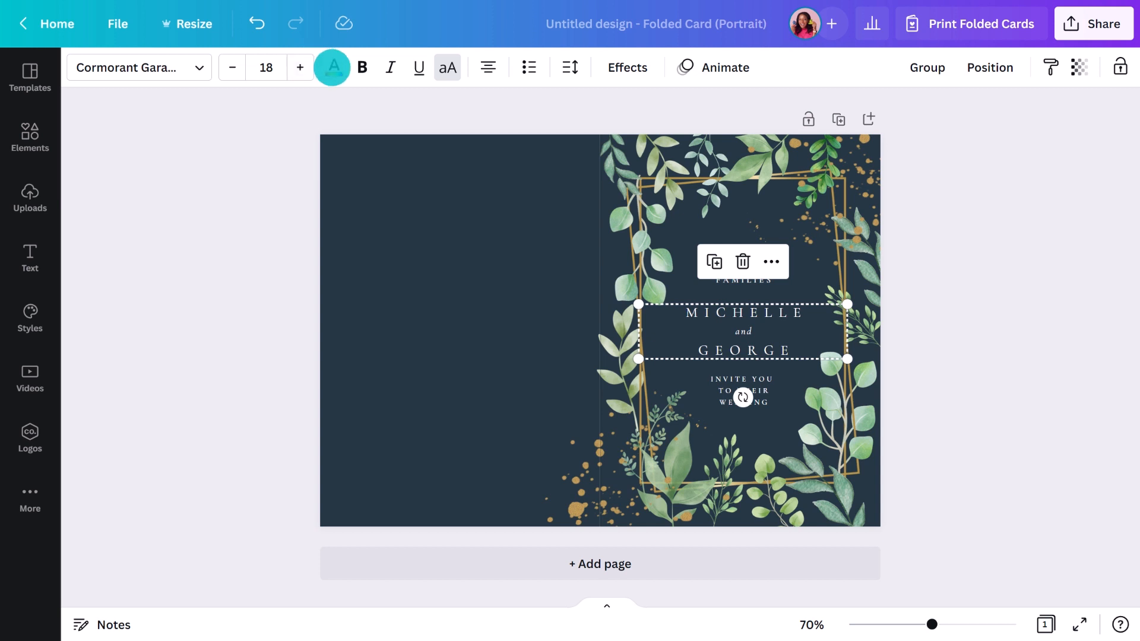
Recolour the names with a new light cream custom colour, #FFE9C9
{"action": "left_click", "coordinate": [334, 67]}
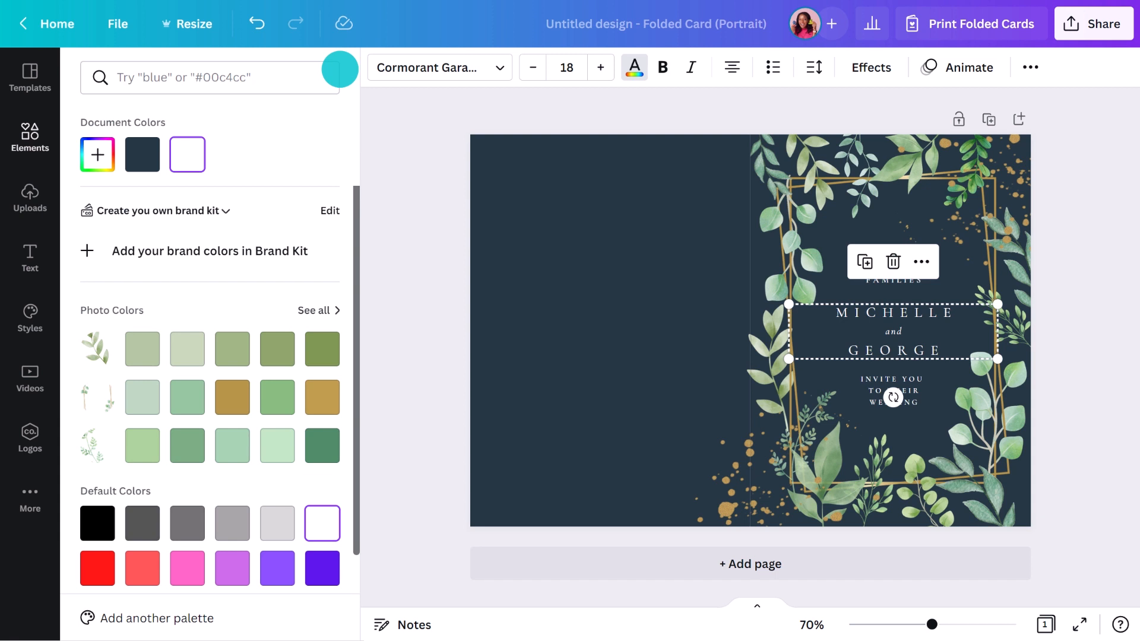
{"action": "left_click", "coordinate": [98, 154]}
{"action": "left_click", "coordinate": [121, 297]}
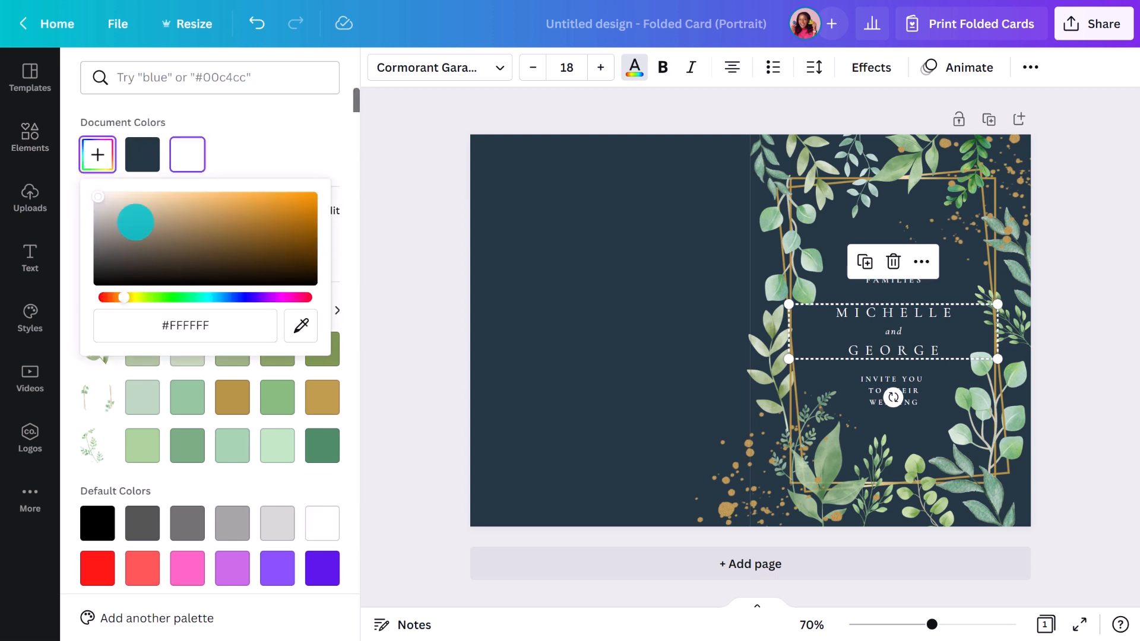
{"action": "left_click", "coordinate": [139, 195]}
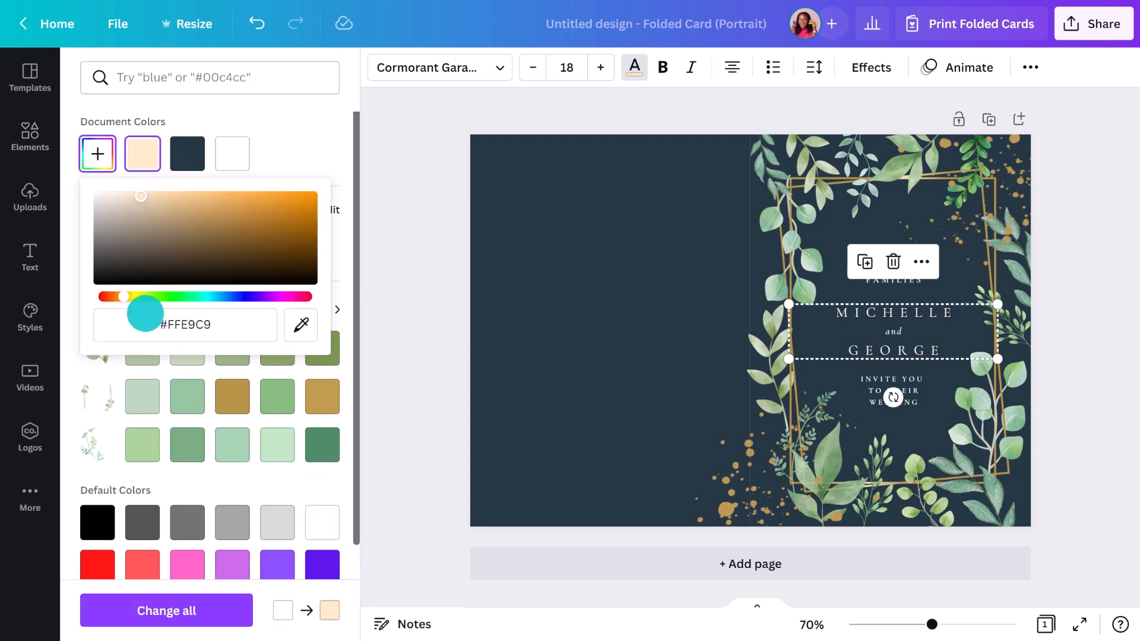
{"action": "left_click", "coordinate": [157, 609]}
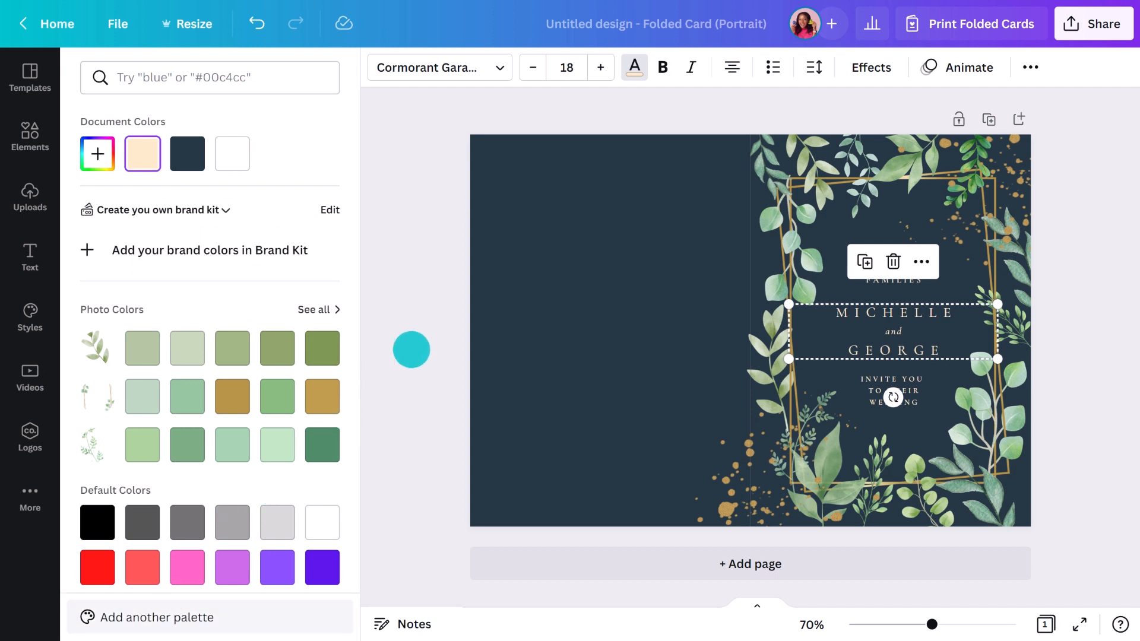
{"action": "left_click", "coordinate": [410, 348]}
{"action": "left_click", "coordinate": [274, 353]}
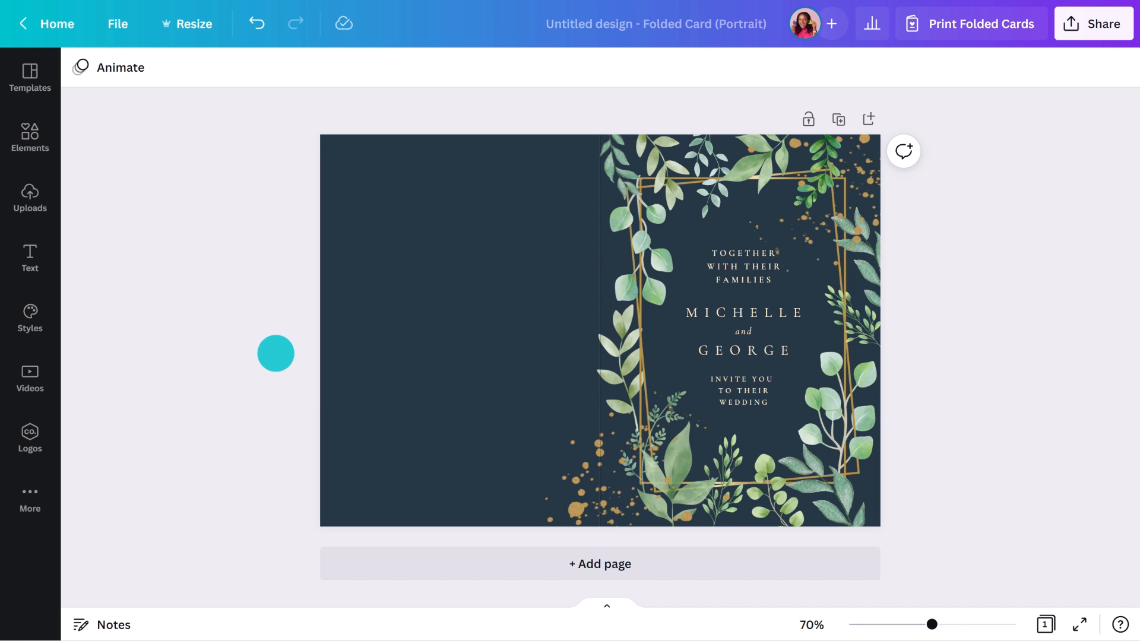
Add a letter 'M' at size 40 on the left navy panel
{"action": "key", "text": "t"}
{"action": "key", "text": "BackSpace"}
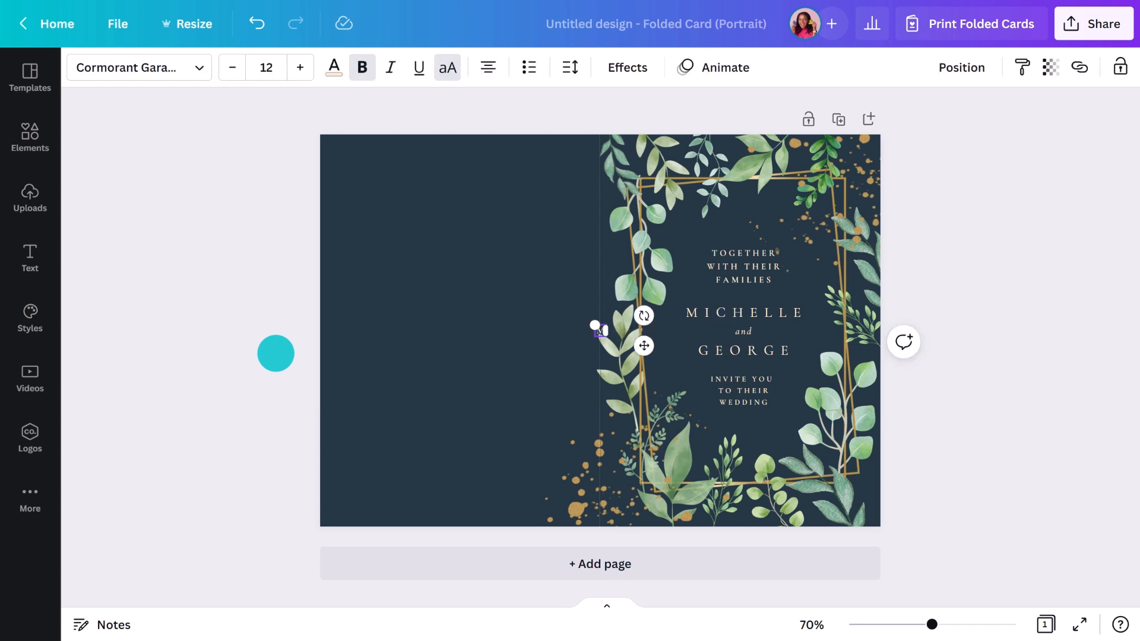
{"action": "type", "text": "M"}
{"action": "left_click", "coordinate": [297, 69]}
{"action": "left_click", "coordinate": [297, 69]}
{"action": "left_click", "coordinate": [296, 69]}
{"action": "left_click", "coordinate": [297, 68]}
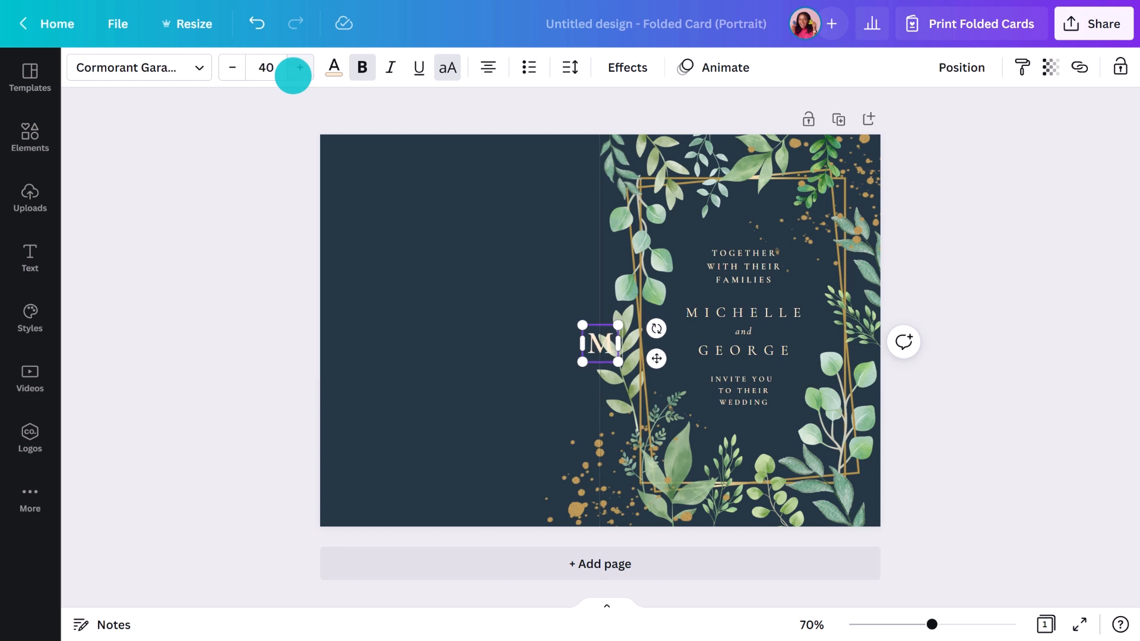
{"action": "left_click_drag", "start_coordinate": [656, 358], "coordinate": [499, 326]}
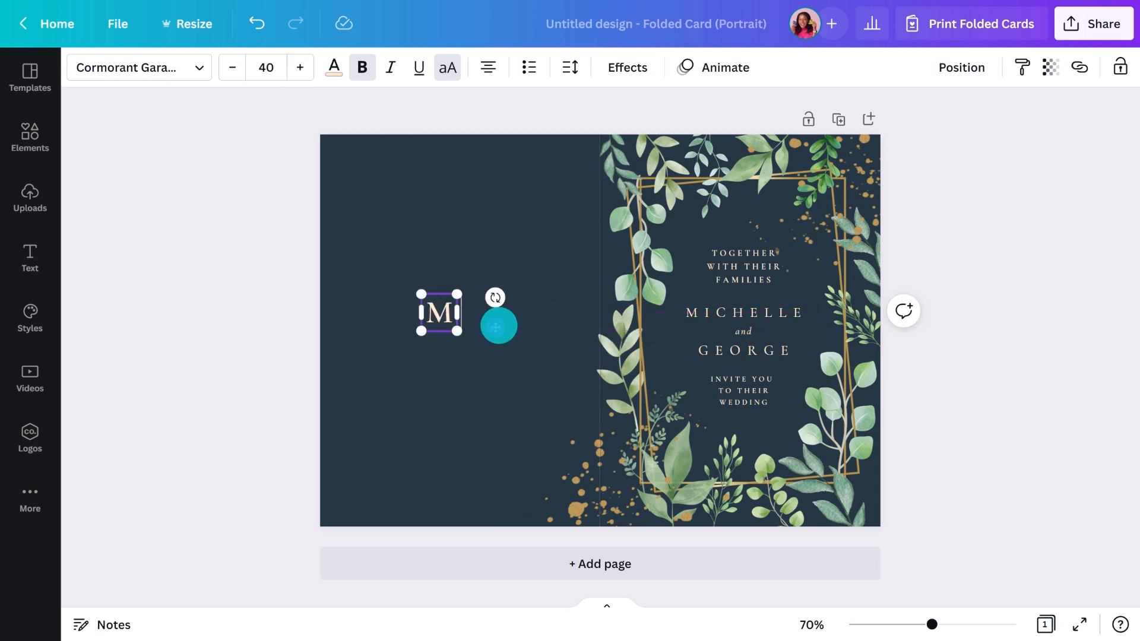
Add a size-40 'G' beside the M
{"action": "key", "text": "t"}
{"action": "key", "text": "BackSpace"}
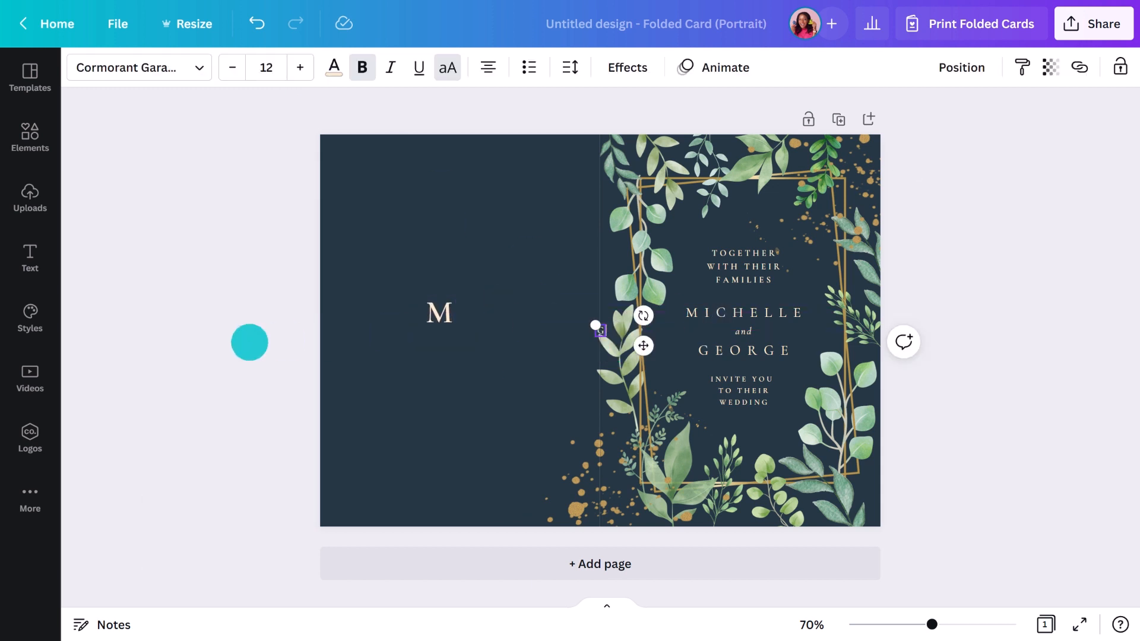
{"action": "type", "text": "G"}
{"action": "left_click", "coordinate": [262, 62]}
{"action": "type", "text": "40"}
{"action": "key", "text": "Return"}
{"action": "left_click_drag", "start_coordinate": [653, 360], "coordinate": [628, 391]}
Add a diagonal slash line between the M and G
{"action": "key", "text": "l"}
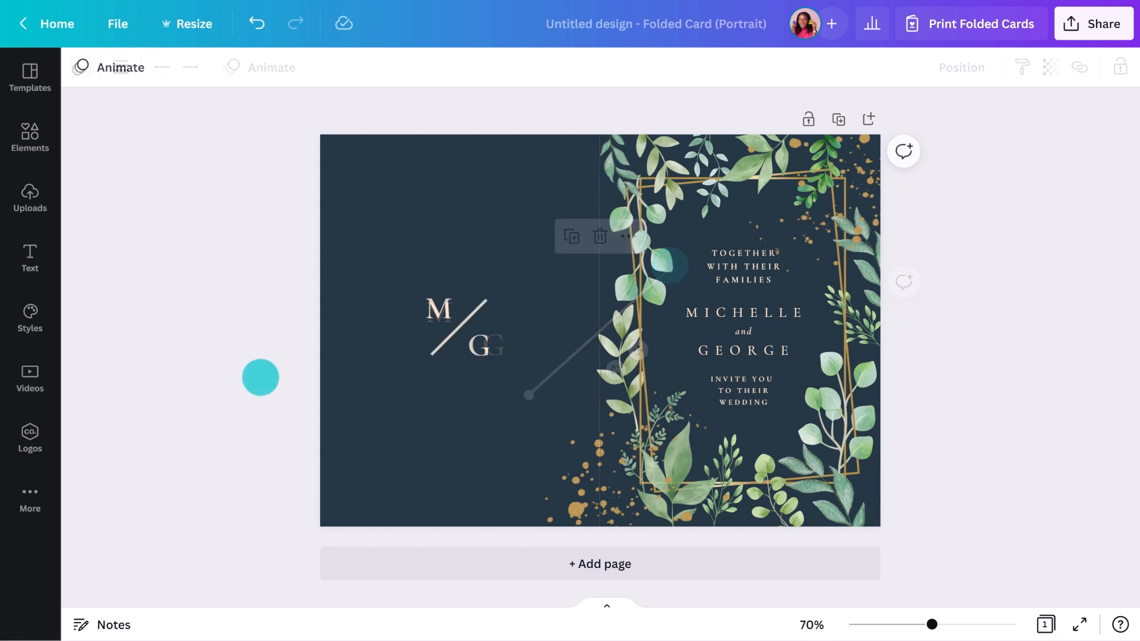
{"action": "left_click", "coordinate": [443, 341]}
{"action": "left_click", "coordinate": [120, 67]}
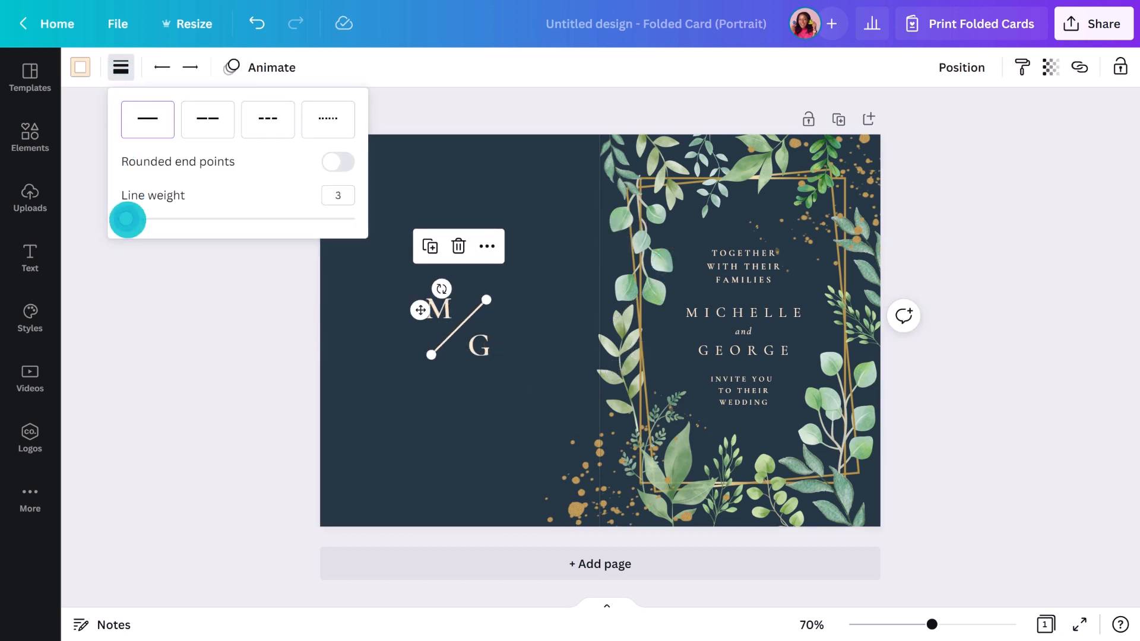
{"action": "left_click", "coordinate": [201, 318]}
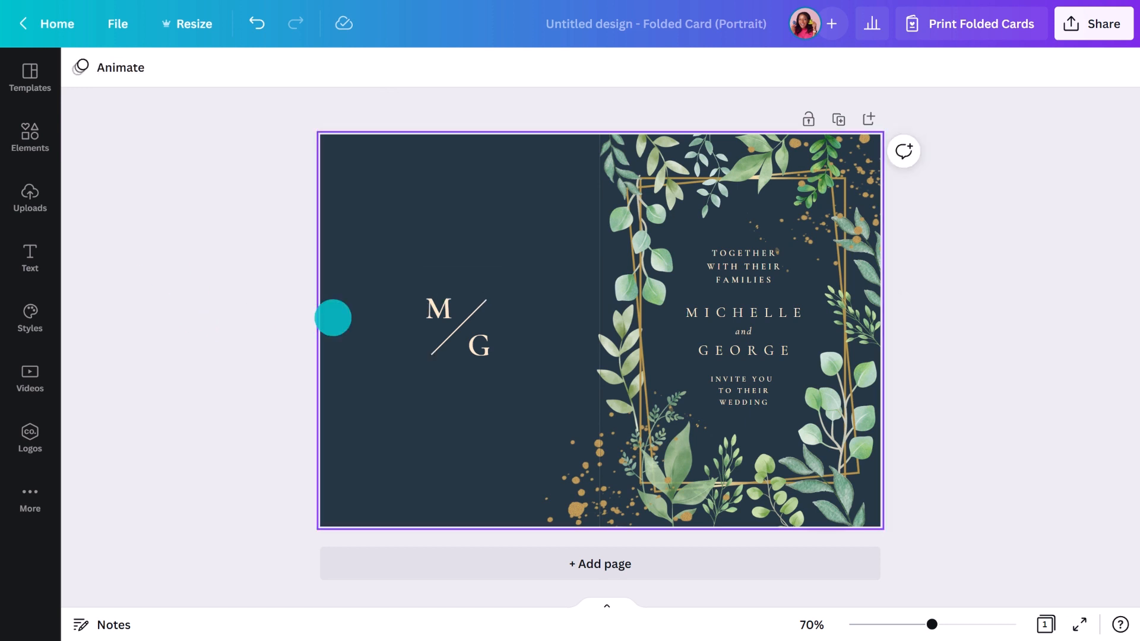
Set both monogram letters in the Alta font
{"action": "left_click", "coordinate": [439, 308]}
{"action": "left_click", "coordinate": [474, 336], "text": "shift"}
{"action": "left_click", "coordinate": [139, 67]}
{"action": "left_click", "coordinate": [318, 77]}
{"action": "type", "text": "Alta"}
{"action": "left_click", "coordinate": [229, 148]}
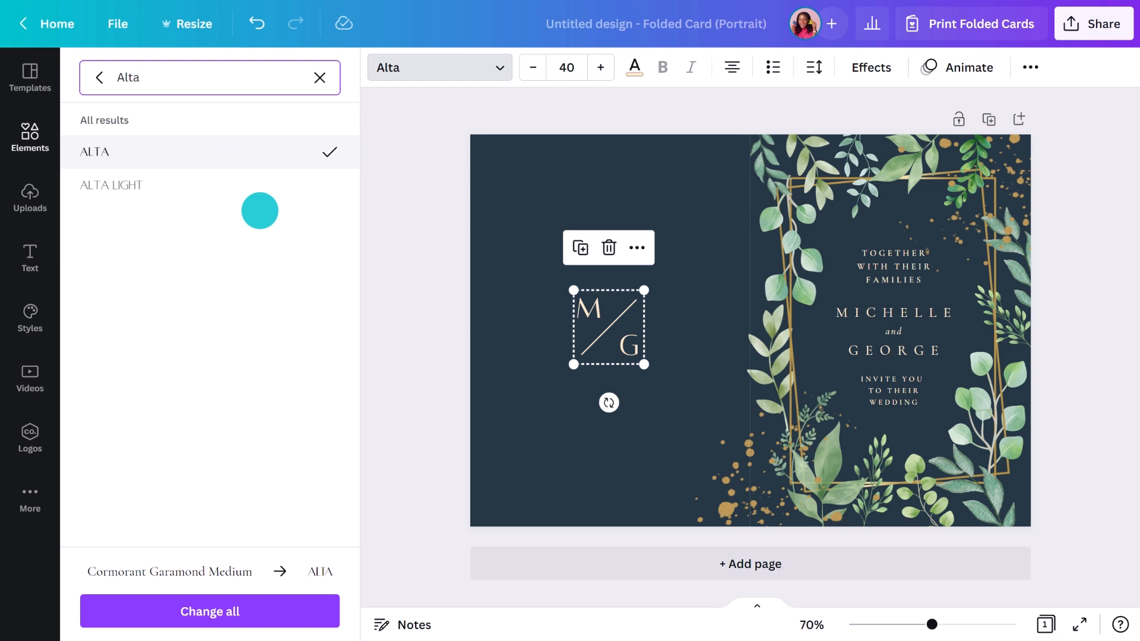
{"action": "key", "text": "Escape"}
{"action": "left_click", "coordinate": [288, 282]}
Add a gold splatter graphic at the monogram's top-left corner
{"action": "left_click", "coordinate": [29, 137]}
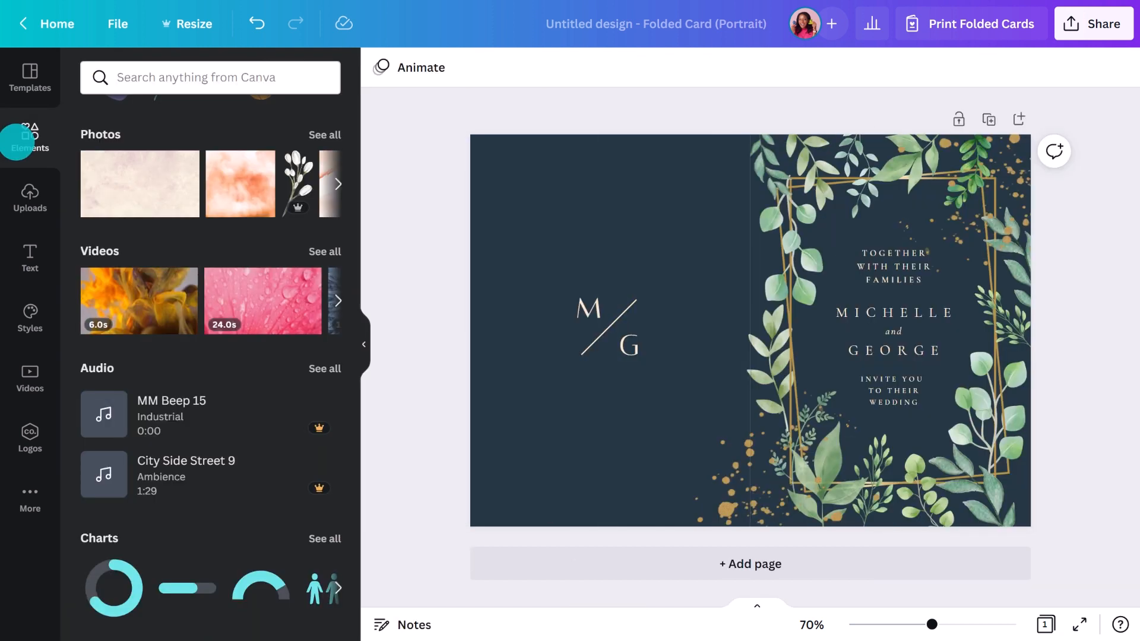
{"action": "left_click", "coordinate": [140, 224]}
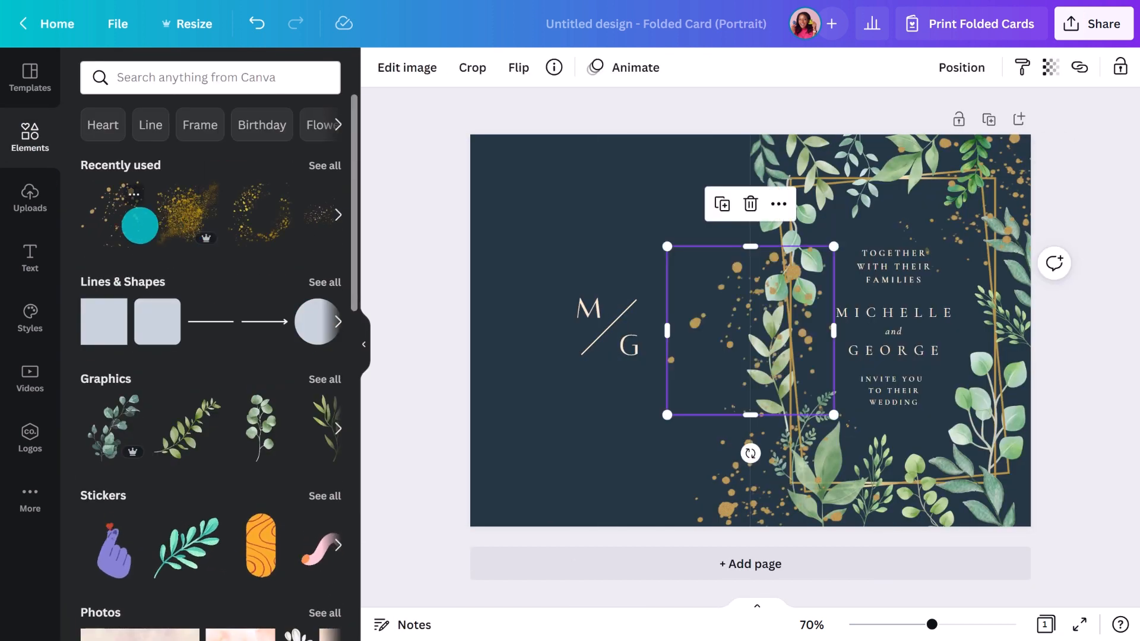
{"action": "left_click", "coordinate": [364, 344]}
{"action": "left_click_drag", "start_coordinate": [480, 236], "coordinate": [302, 153]}
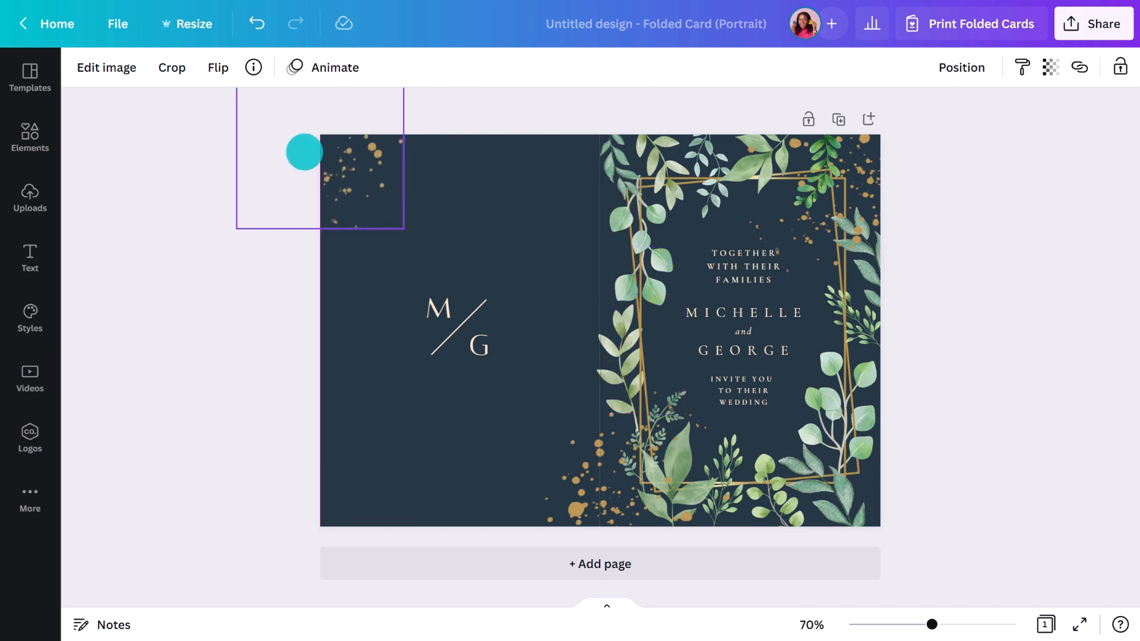
{"action": "left_click", "coordinate": [246, 345]}
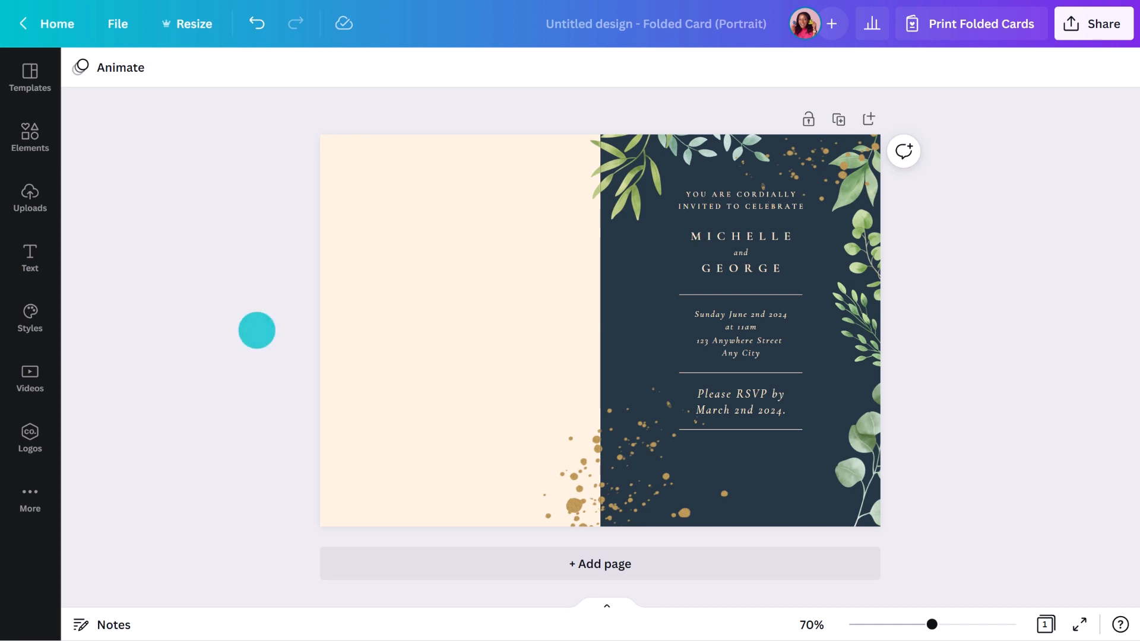
Copy the eucalyptus and leaf sprigs onto the cream panel, turning the leaf nearly upright
{"action": "left_click_drag", "start_coordinate": [884, 462], "coordinate": [586, 329]}
{"action": "left_click_drag", "start_coordinate": [861, 335], "coordinate": [367, 401]}
{"action": "left_click_drag", "start_coordinate": [442, 500], "coordinate": [408, 528]}
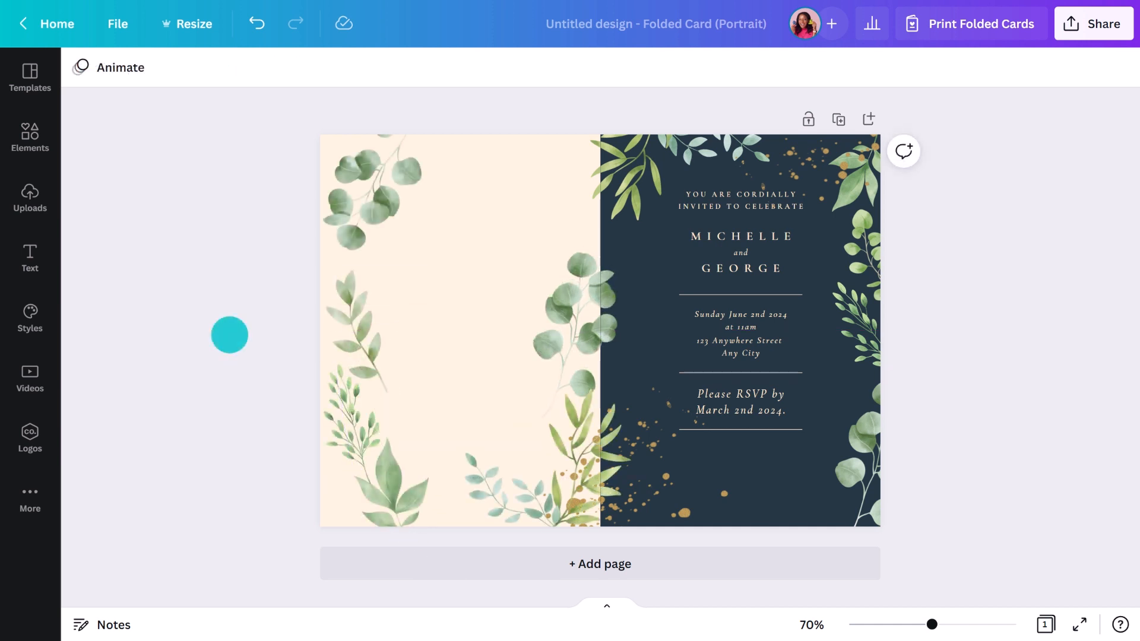
Search the frames for 'torn' and add a torn-edge frame to the card
{"action": "left_click", "coordinate": [30, 137]}
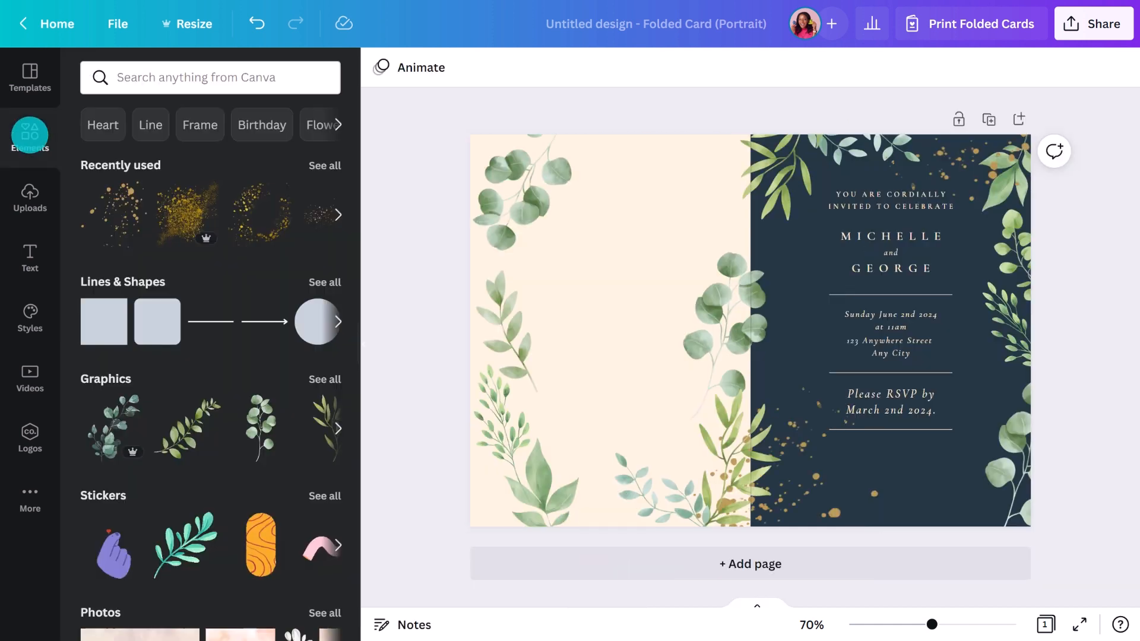
{"action": "scroll", "coordinate": [350, 364], "scroll_direction": "down", "scroll_amount": 3}
{"action": "scroll", "coordinate": [349, 365], "scroll_direction": "down", "scroll_amount": 10}
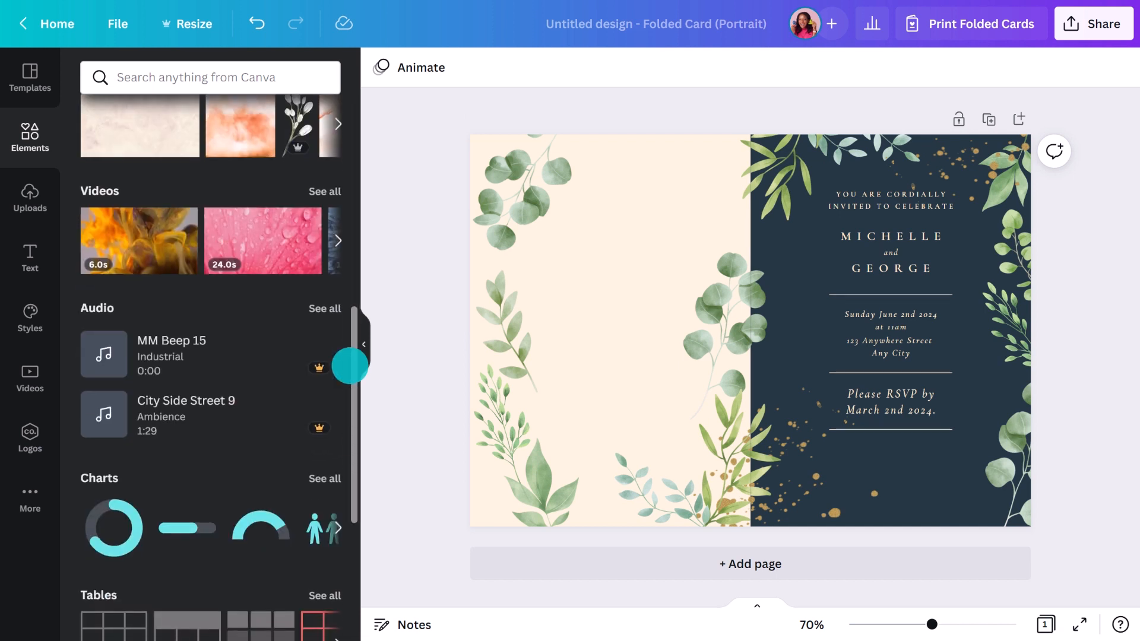
{"action": "left_click", "coordinate": [329, 415]}
{"action": "scroll", "coordinate": [329, 412], "scroll_direction": "down", "scroll_amount": 5}
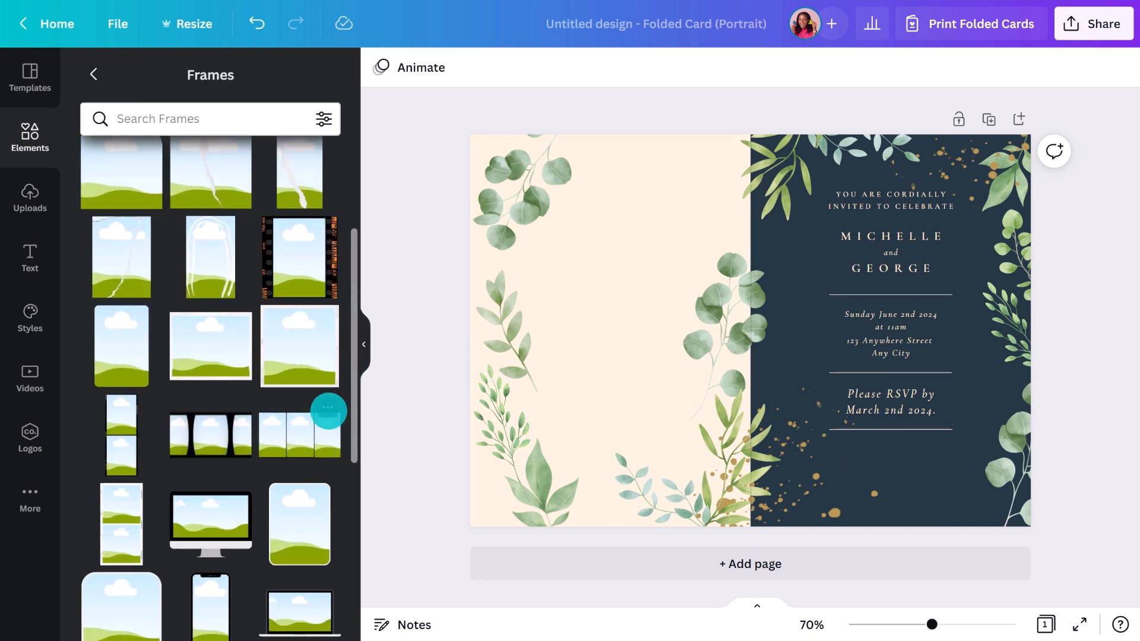
{"action": "scroll", "coordinate": [329, 412], "scroll_direction": "down", "scroll_amount": 5}
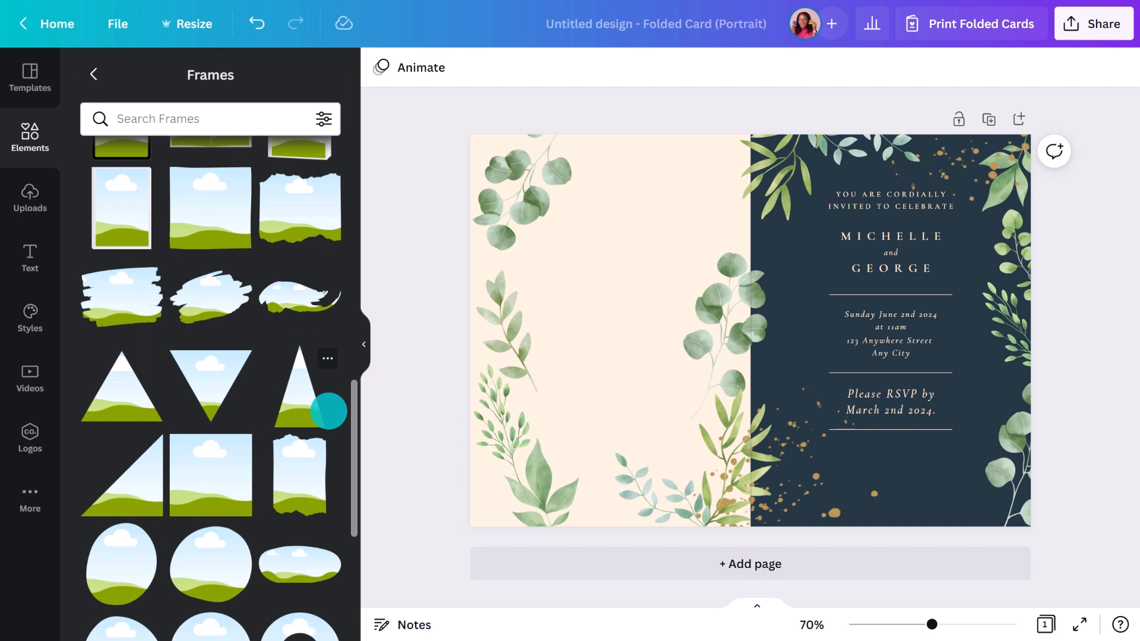
{"action": "left_click", "coordinate": [212, 121]}
{"action": "type", "text": "torn"}
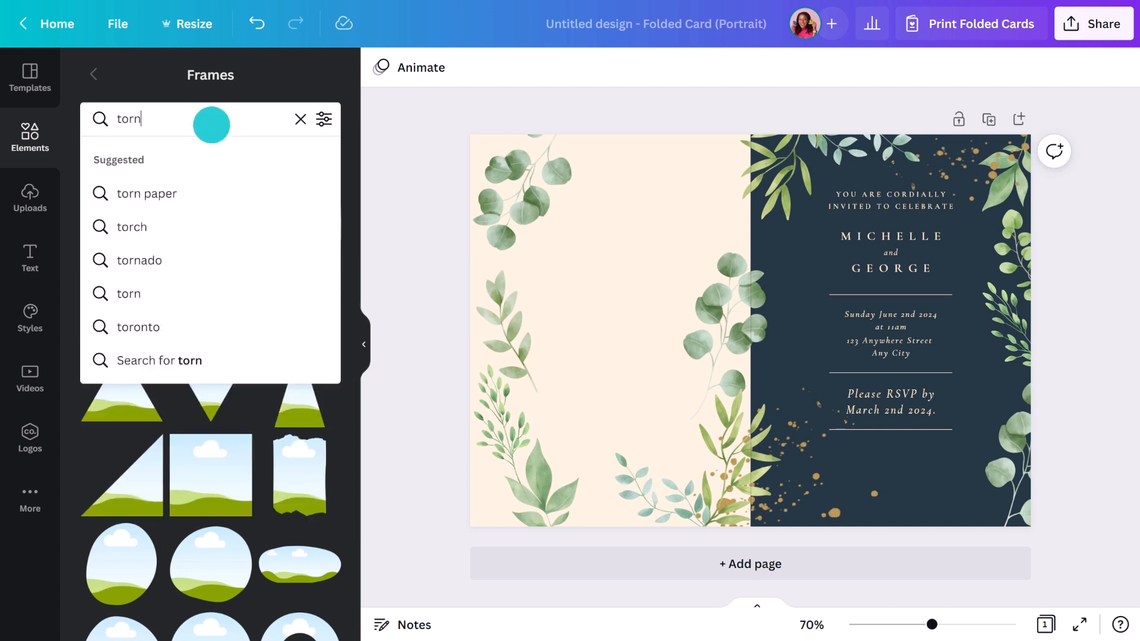
{"action": "key", "text": "Return"}
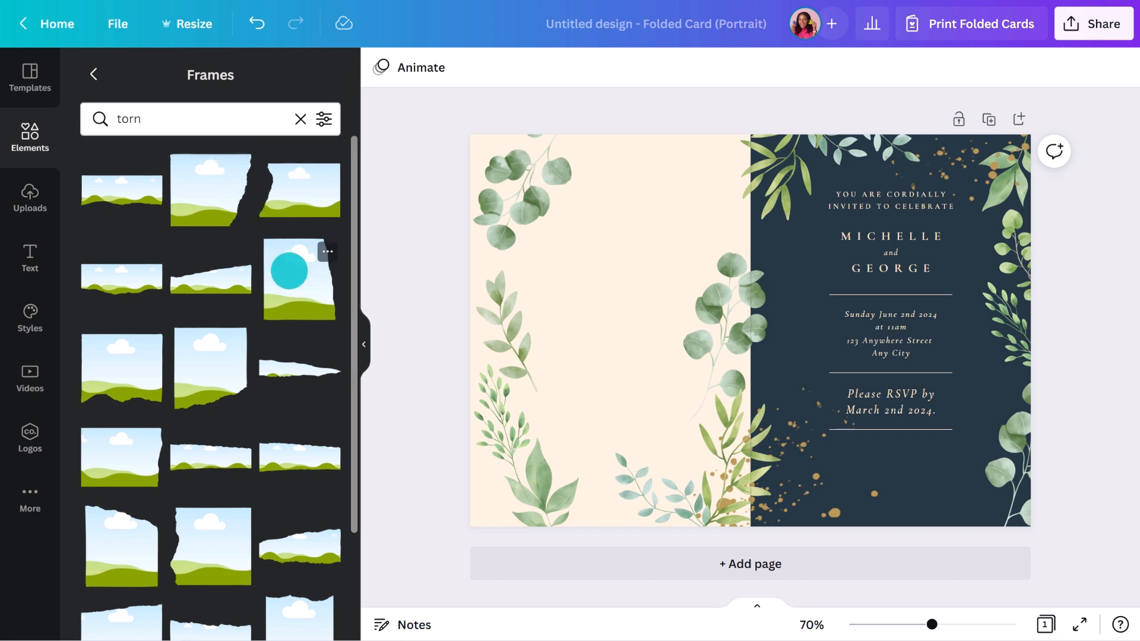
{"action": "left_click", "coordinate": [290, 271]}
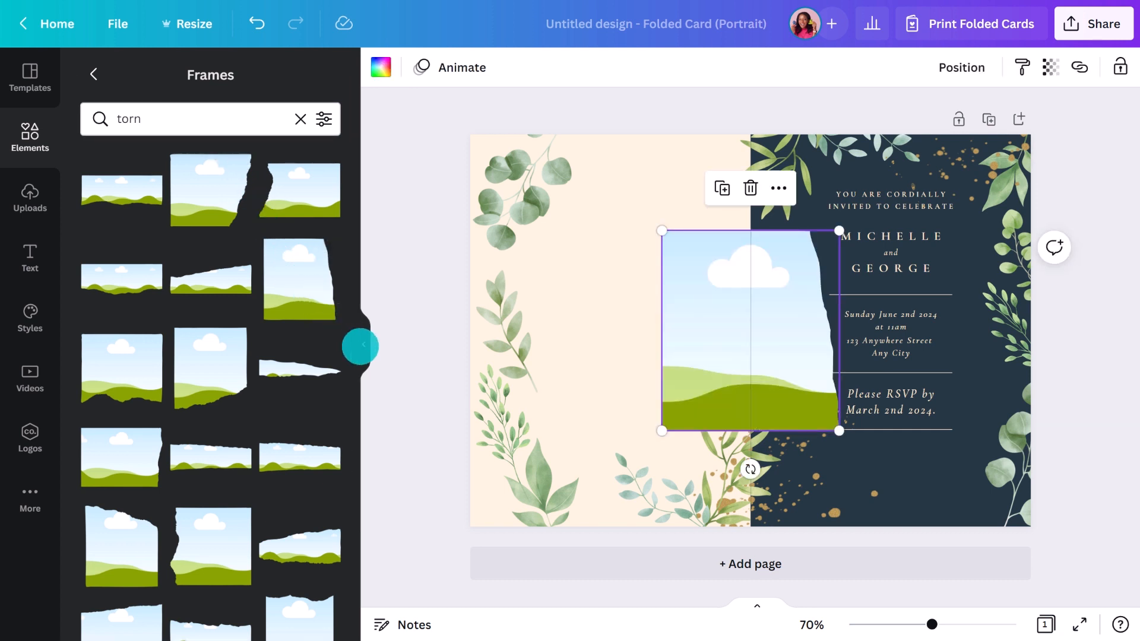
Enlarge the torn frame to cover much of the cream panel
{"action": "left_click", "coordinate": [363, 344]}
{"action": "left_click_drag", "start_coordinate": [511, 230], "coordinate": [445, 183]}
{"action": "left_click", "coordinate": [262, 336]}
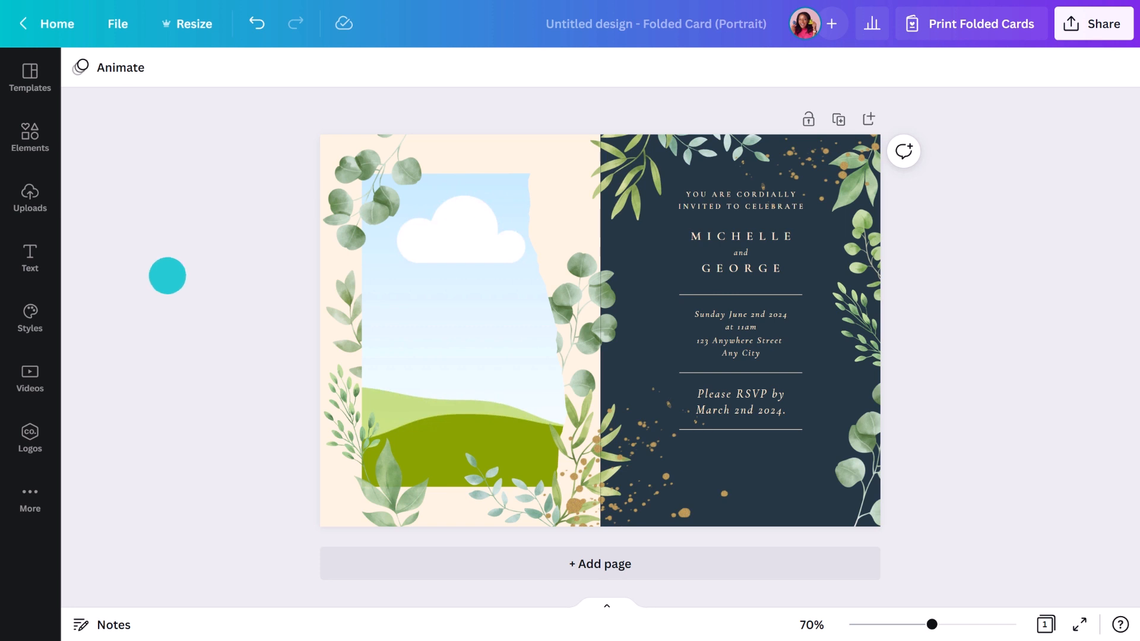
{"action": "left_click", "coordinate": [31, 193]}
Drop the couple photo into the torn frame and shift it slightly right
{"action": "left_click_drag", "start_coordinate": [169, 237], "coordinate": [571, 304]}
{"action": "left_click", "coordinate": [363, 322]}
{"action": "double_click", "coordinate": [453, 328]}
{"action": "left_click_drag", "start_coordinate": [453, 328], "coordinate": [482, 332]}
{"action": "left_click", "coordinate": [221, 364]}
{"action": "left_click", "coordinate": [186, 372]}
Add a text note below the RSVP lines starting 'Please no presents. if you would like to givo our'
{"action": "key", "text": "t"}
{"action": "left_click_drag", "start_coordinate": [615, 374], "coordinate": [751, 490]}
{"action": "type", "text": "Please no presents. if you would like to giv"}
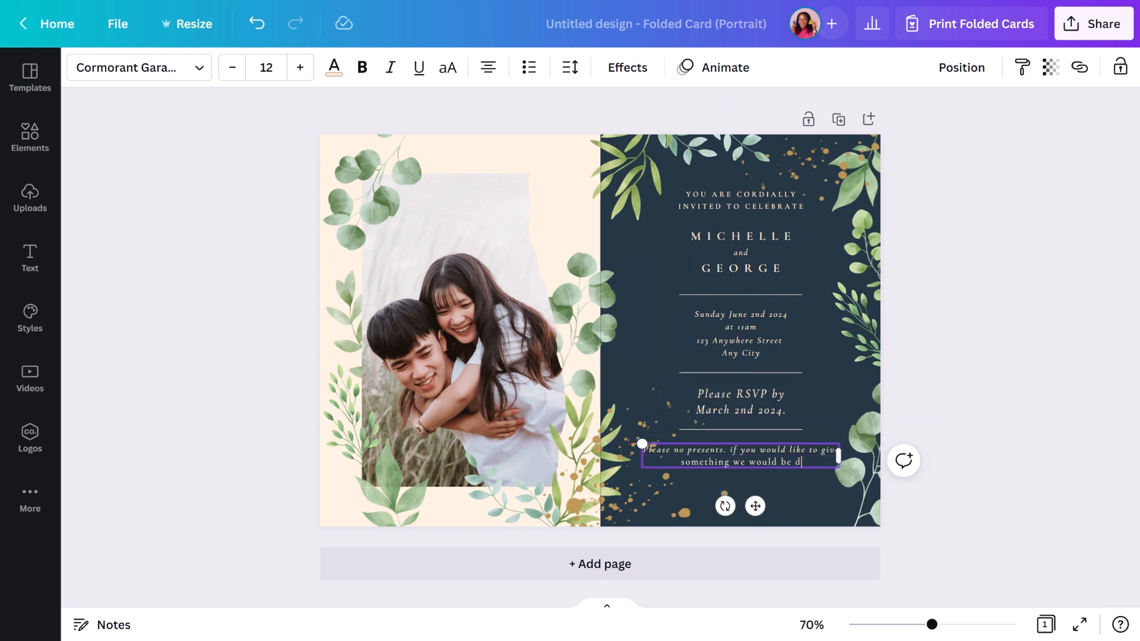
{"action": "type", "text": "o our favorite c"}
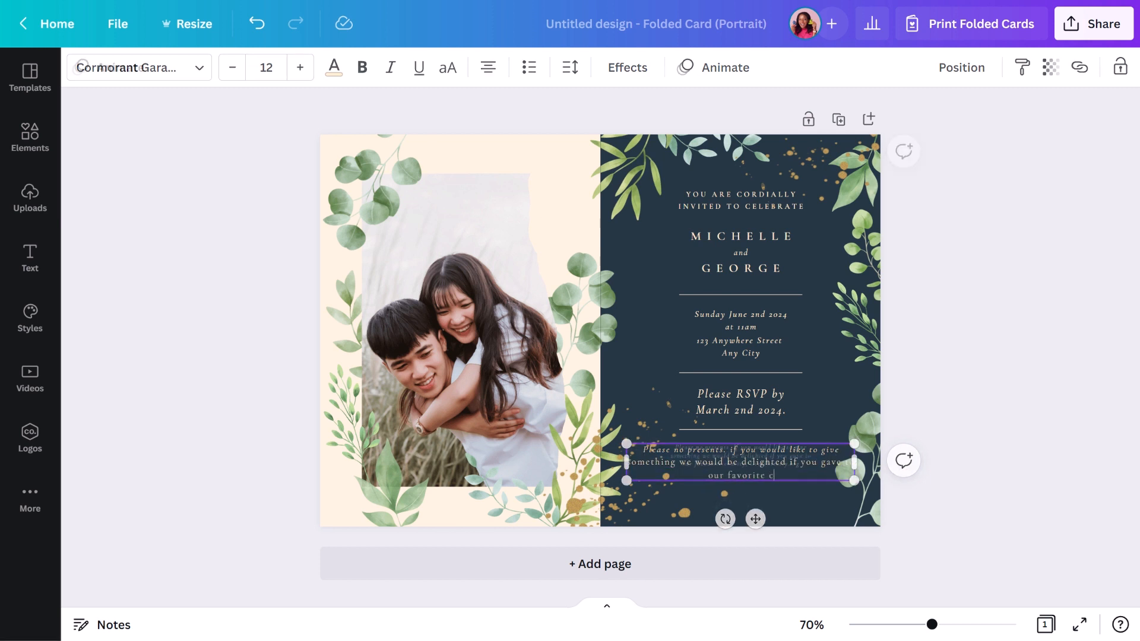